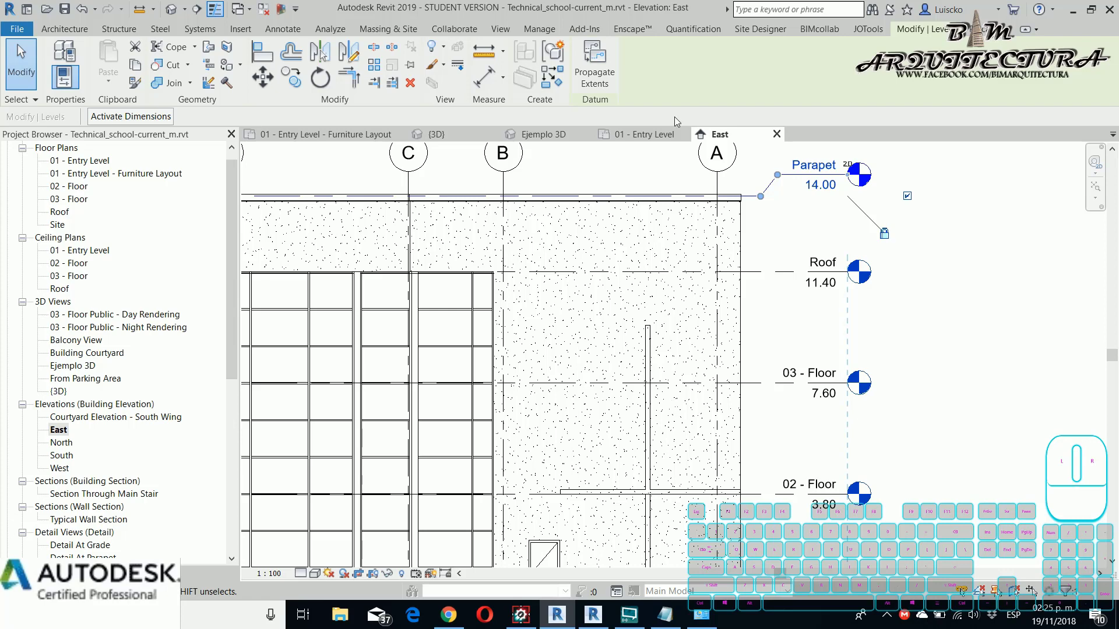
- Select the Parapet Wall between grids C and A in the East elevation and review its constraints and dimensions
scroll(772, 298, "down", 4)
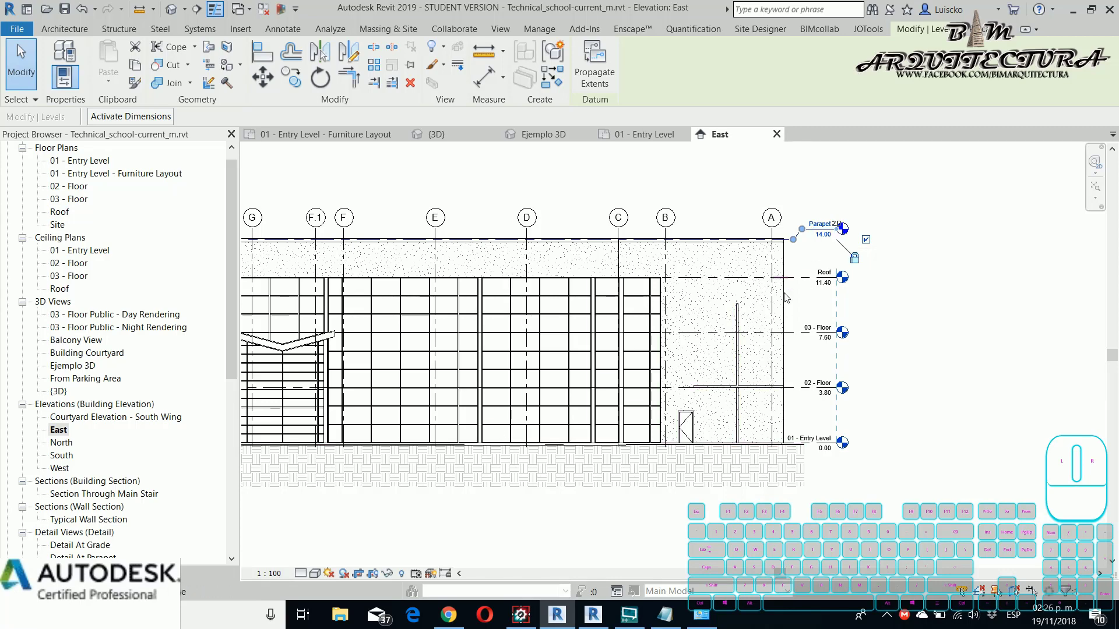
left_click(699, 256)
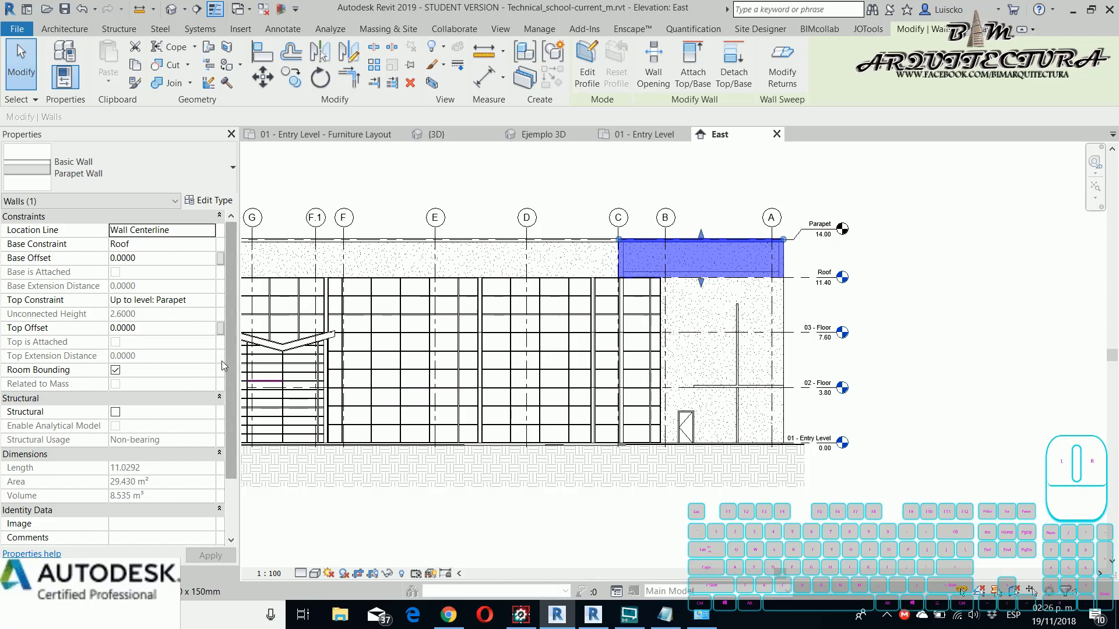
scroll(230, 366, "down", 3)
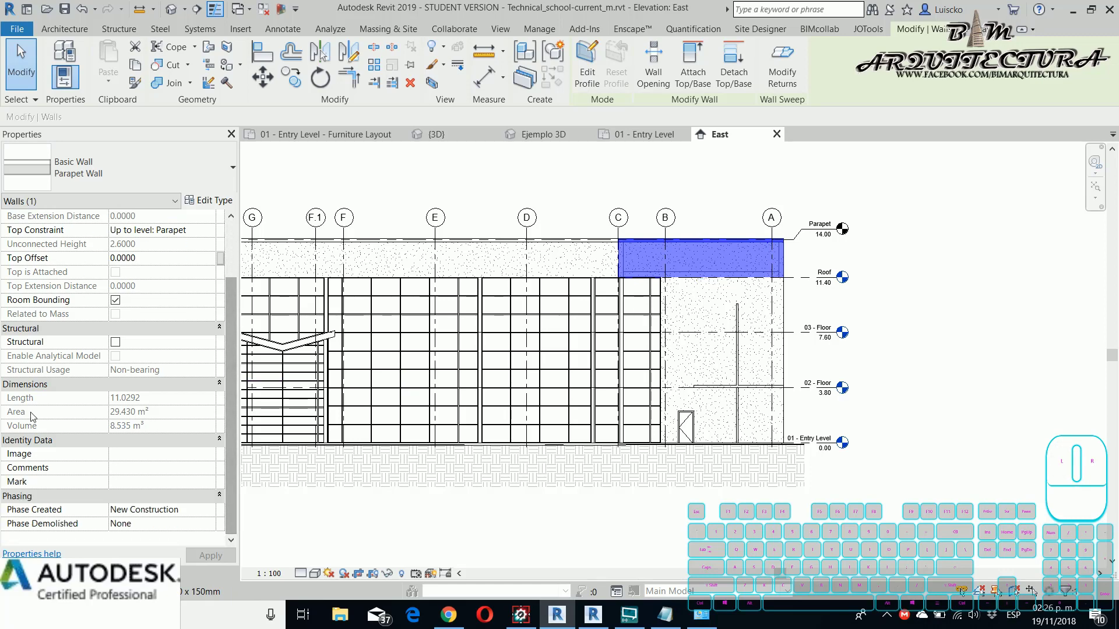
left_click(354, 496)
- Try moving grid F toward grid E in the East elevation, and undo the move
middle_click_drag(339, 514, 544, 503)
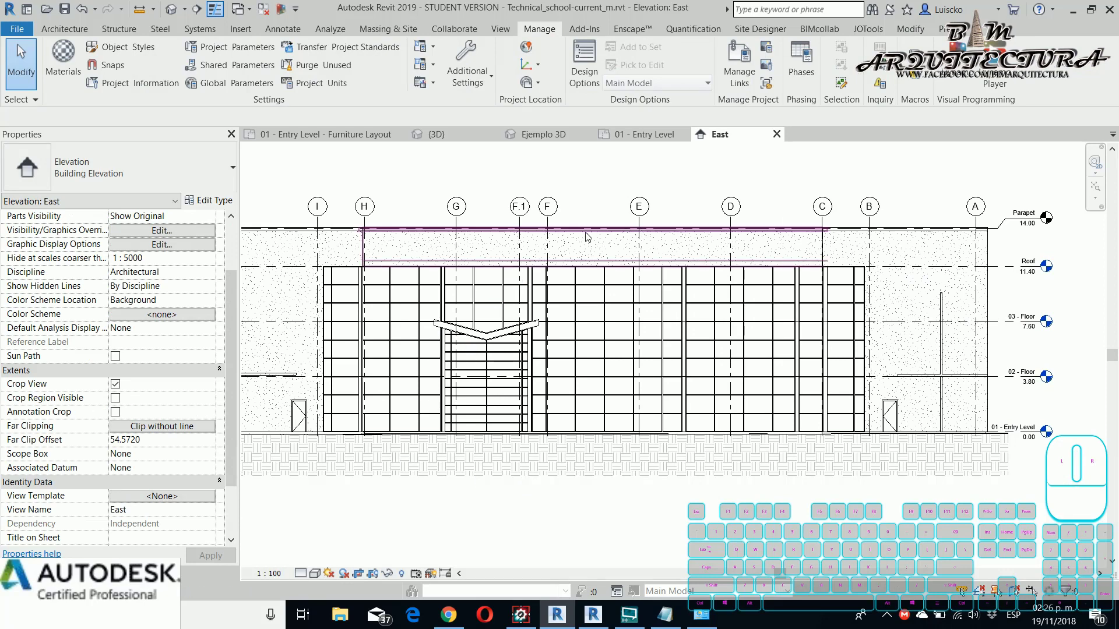
left_click(553, 217)
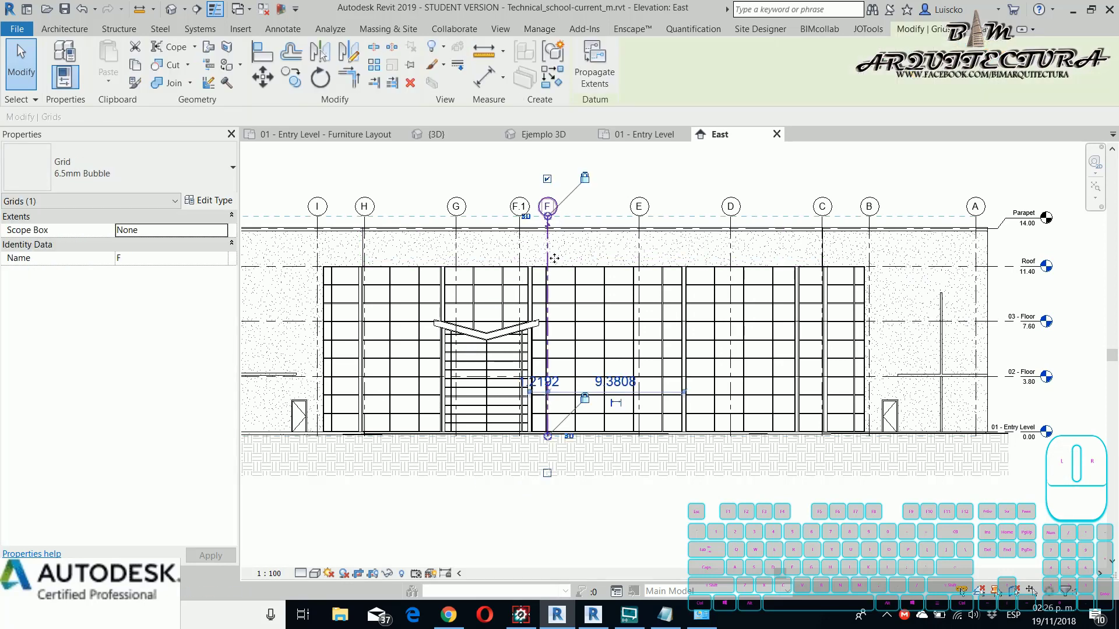
left_click_drag(544, 237, 588, 240)
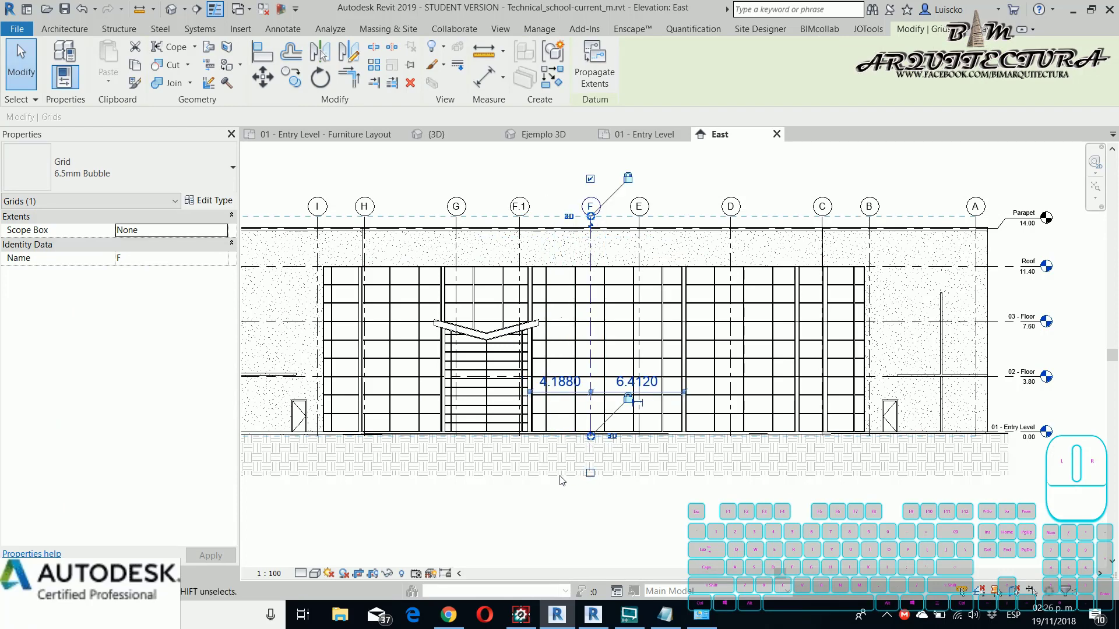
key("ctrl+z")
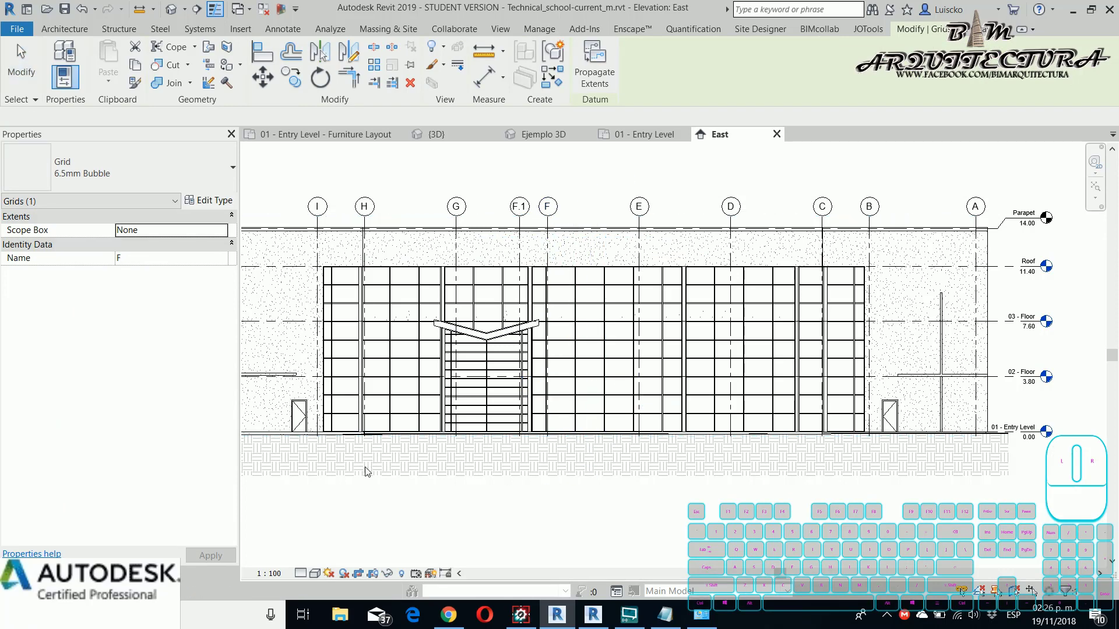
- Open the 01 - Entry Level floor plan view and delete that view from the project
left_click(119, 571)
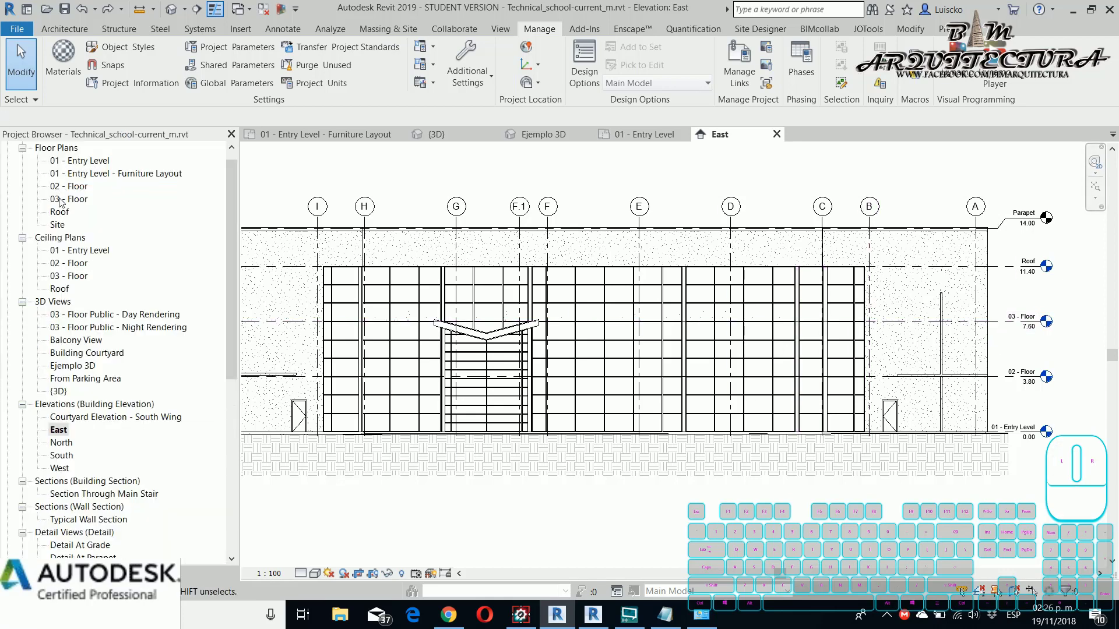
double_click(73, 161)
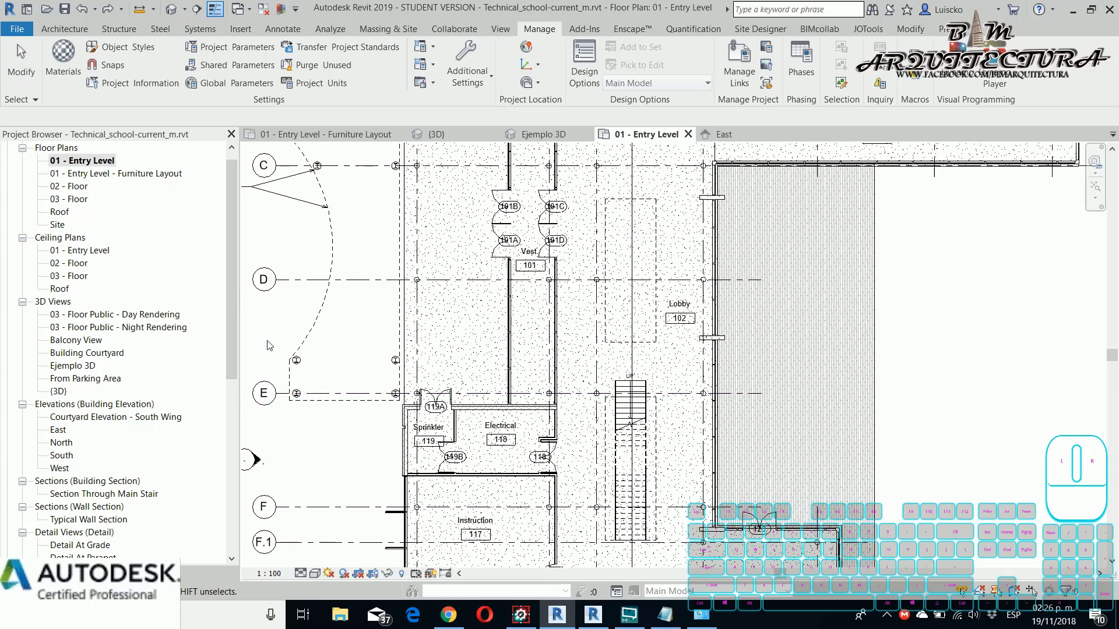
scroll(470, 300, "down", 4)
middle_click_drag(470, 299, 459, 300)
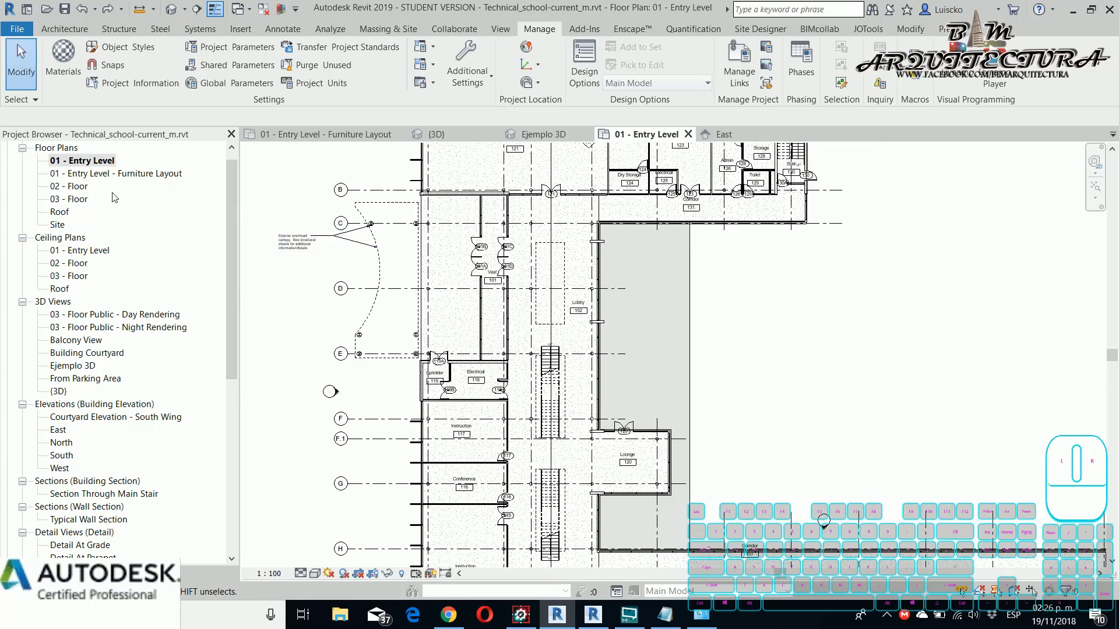
key("Delete")
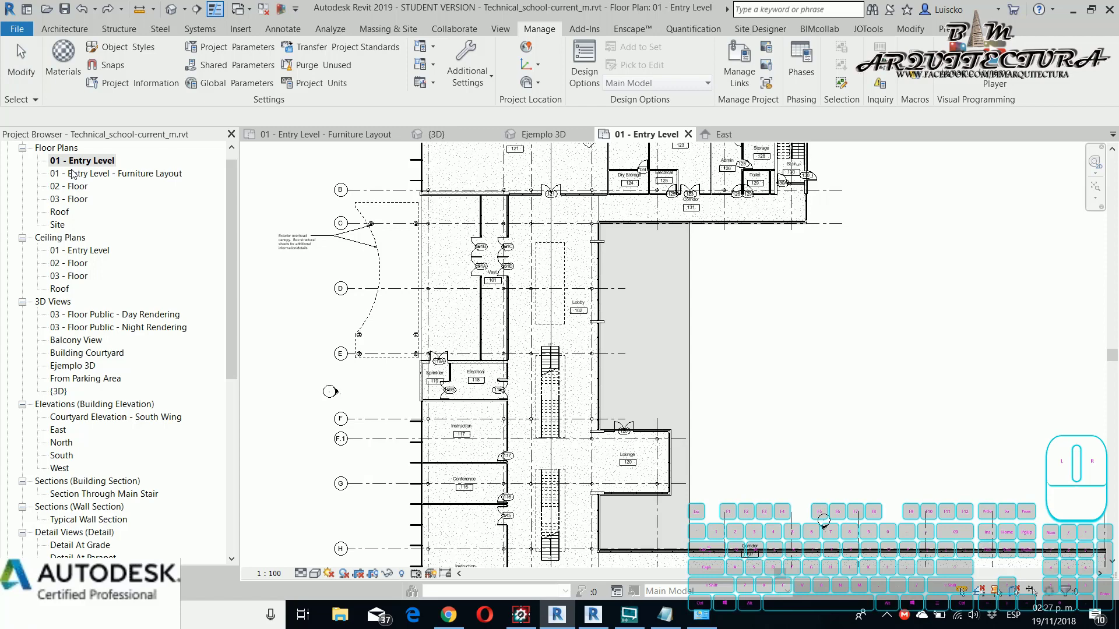
left_click(71, 162)
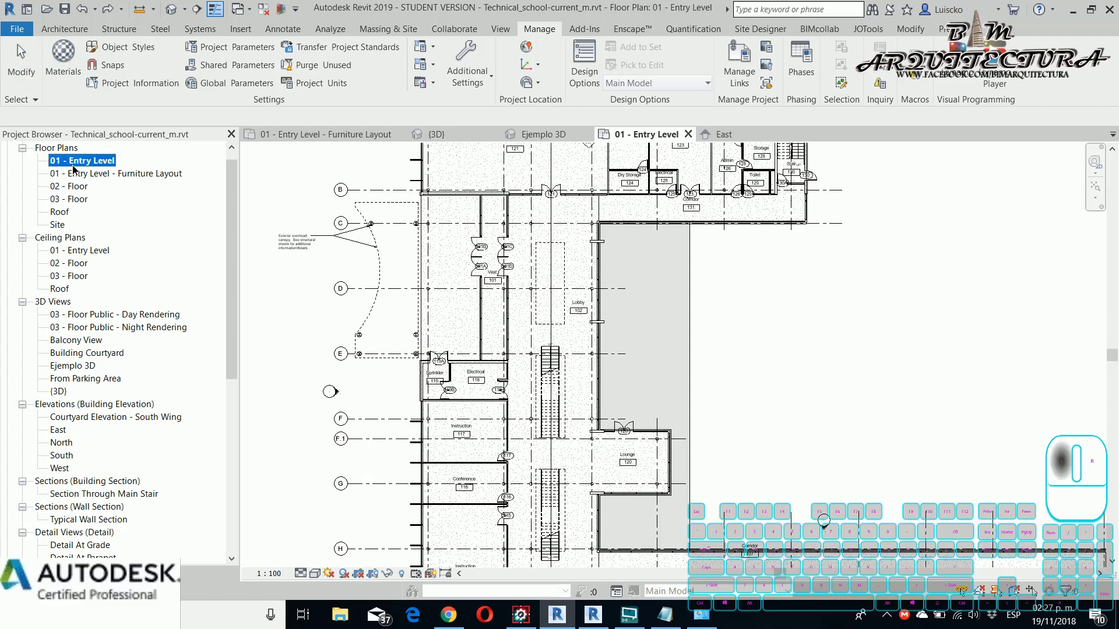
key("Delete")
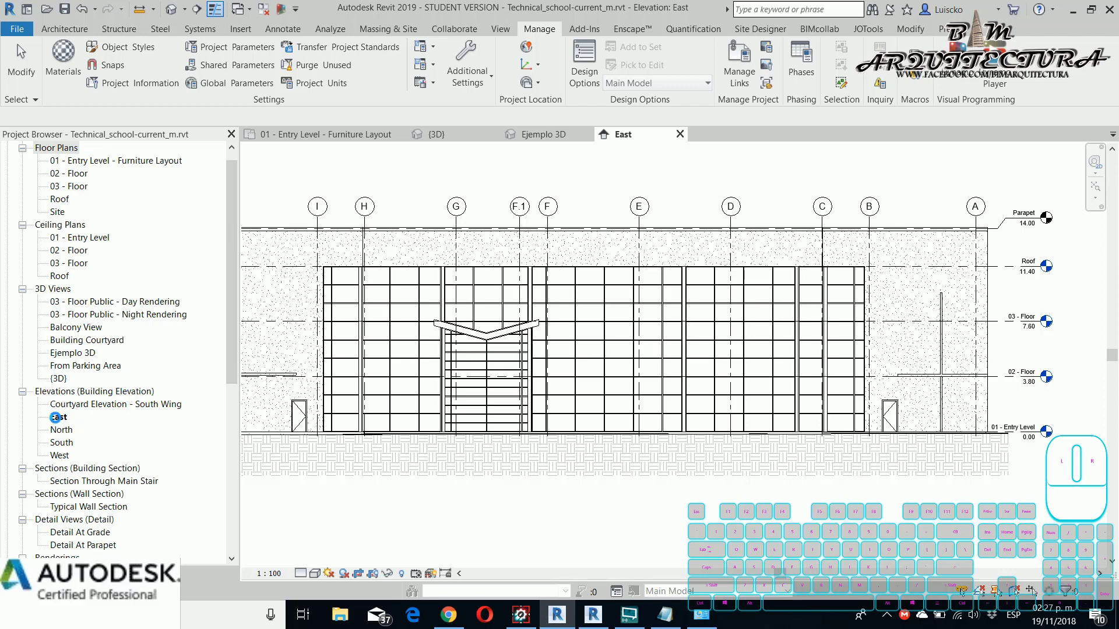
- Try to delete the 03 - Floor level in the East elevation
double_click(55, 417)
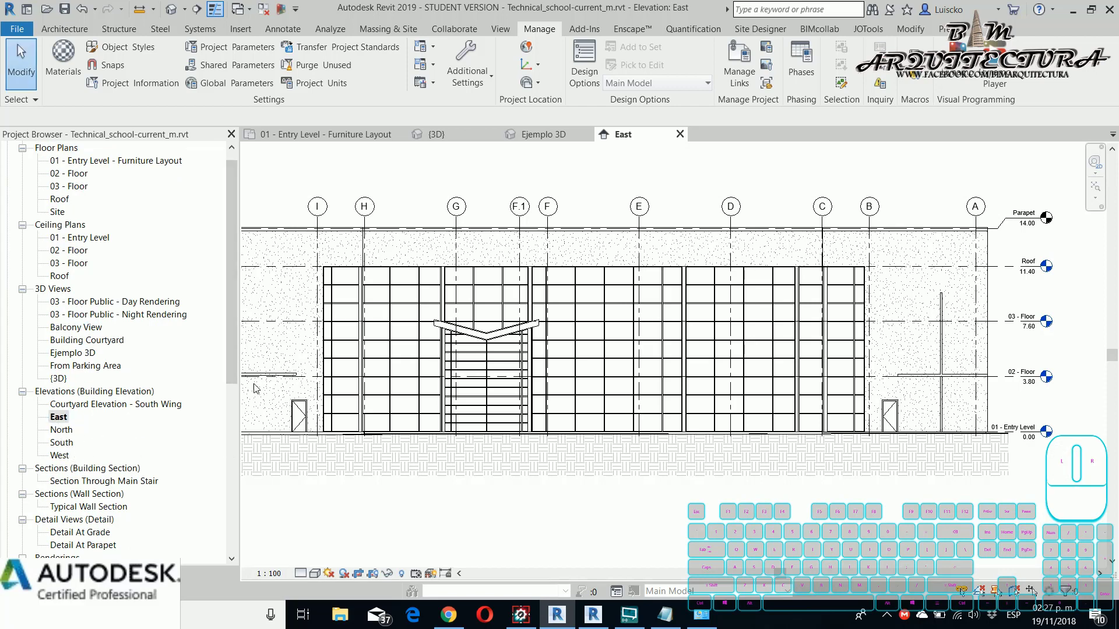
middle_click_drag(1044, 304, 763, 357)
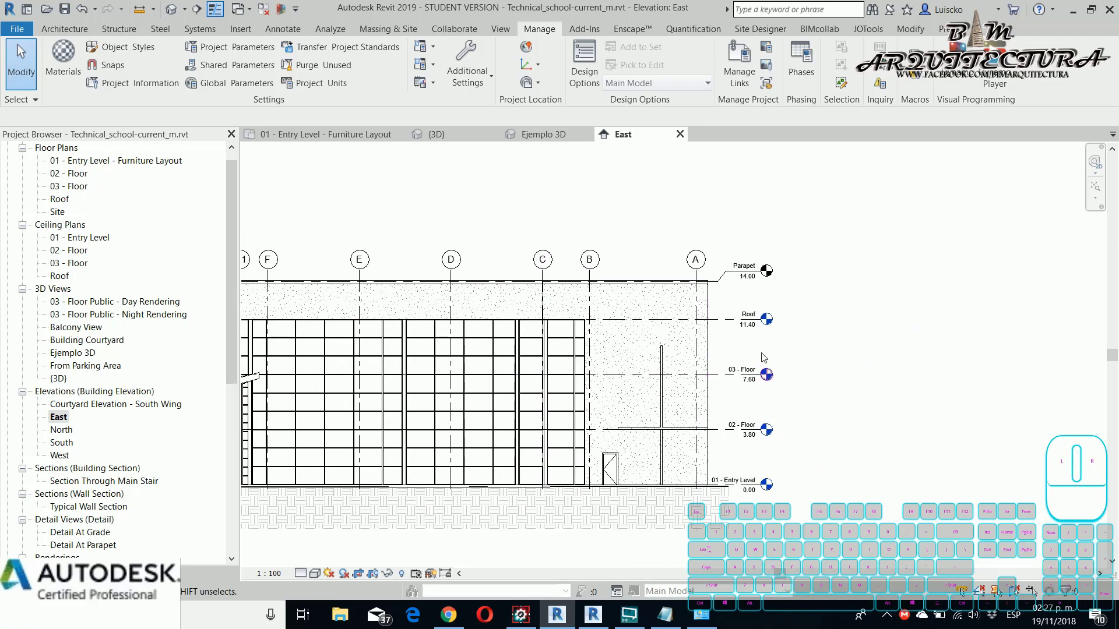
left_click(733, 375)
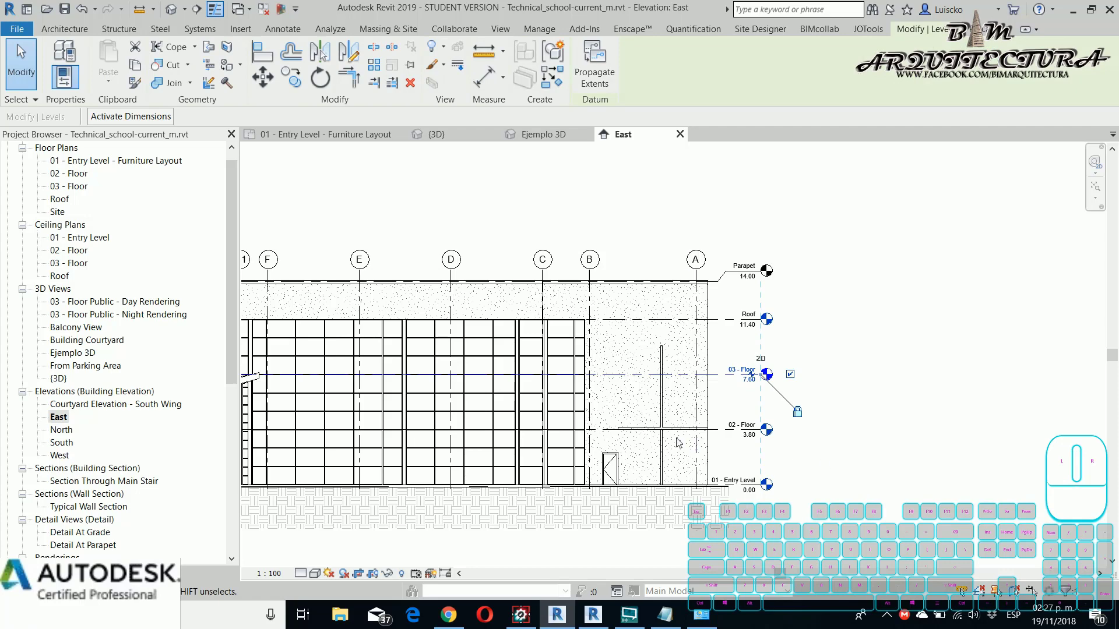
key("Delete")
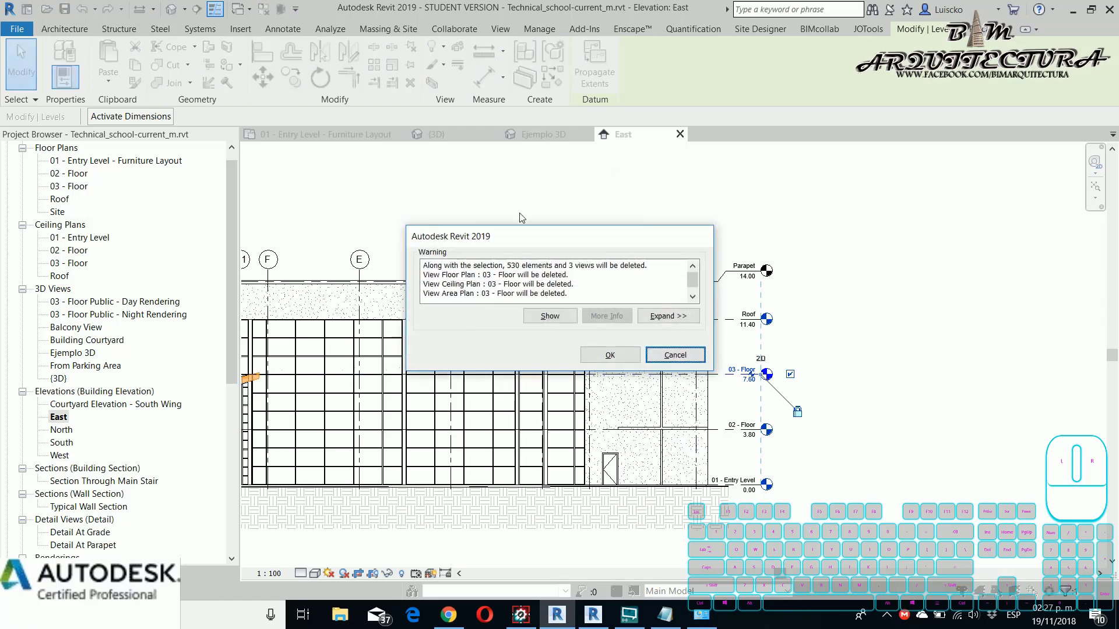
- Expand the deletion warning, examine the elements and views that depend on the 03 - Floor level, and close the warning
left_click_drag(518, 242, 483, 211)
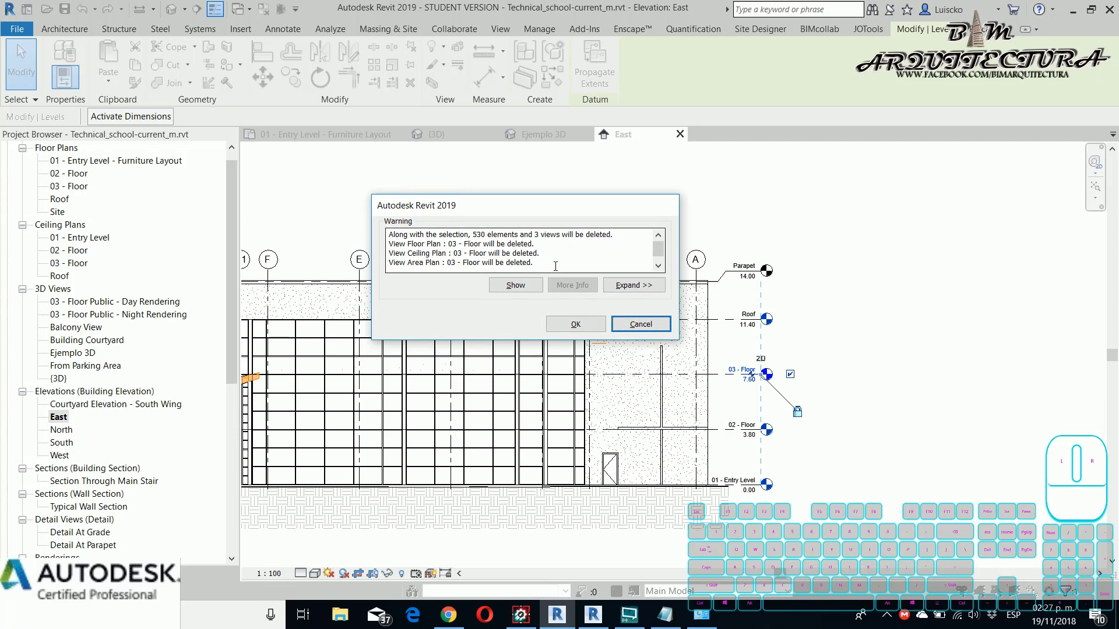
left_click(658, 253)
left_click_drag(659, 253, 657, 242)
scroll(443, 263, "down", 1)
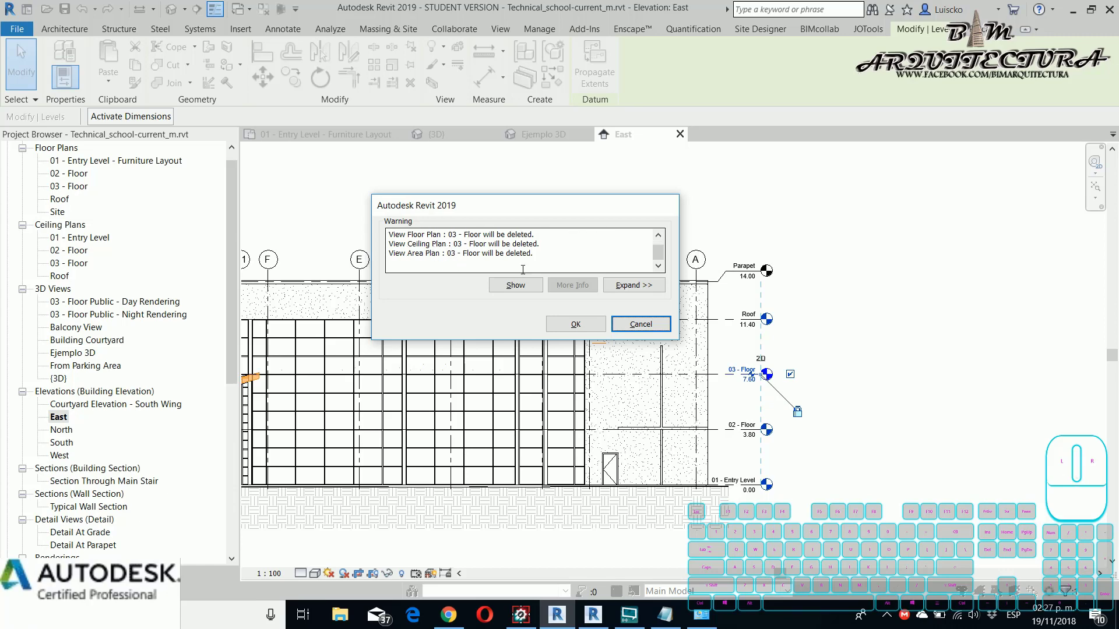
left_click(624, 293)
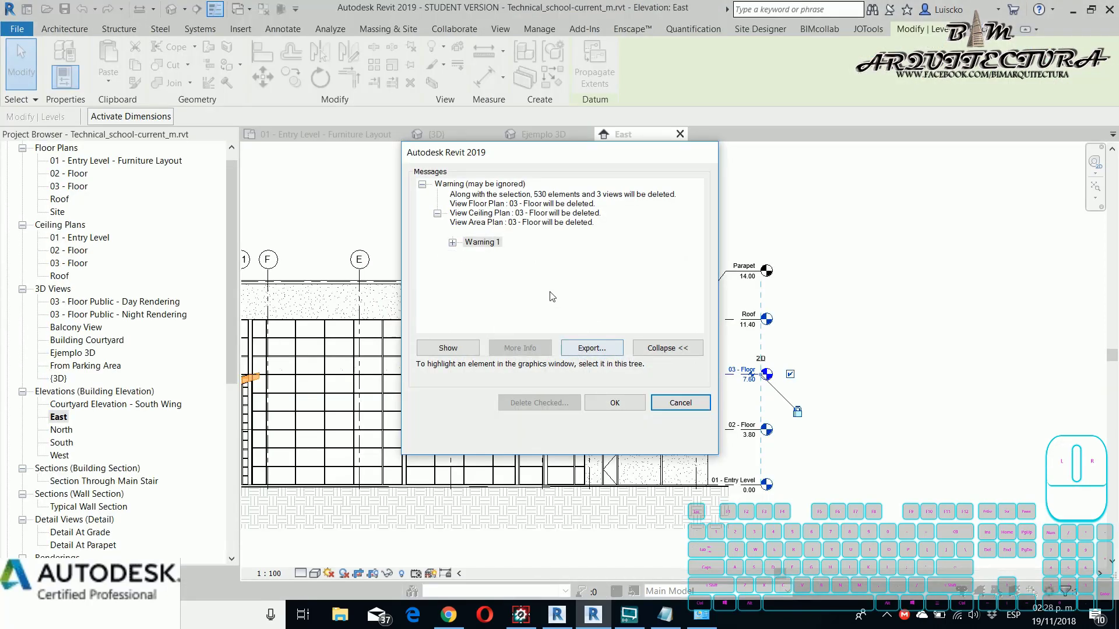
left_click(452, 249)
scroll(499, 303, "down", 1)
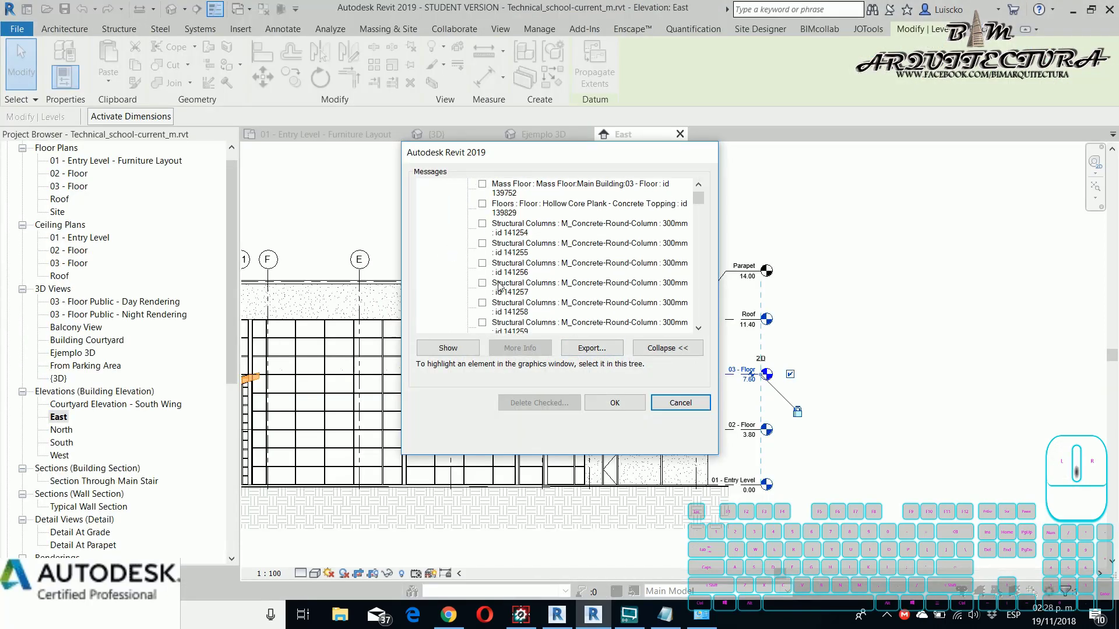
scroll(498, 303, "up", 3)
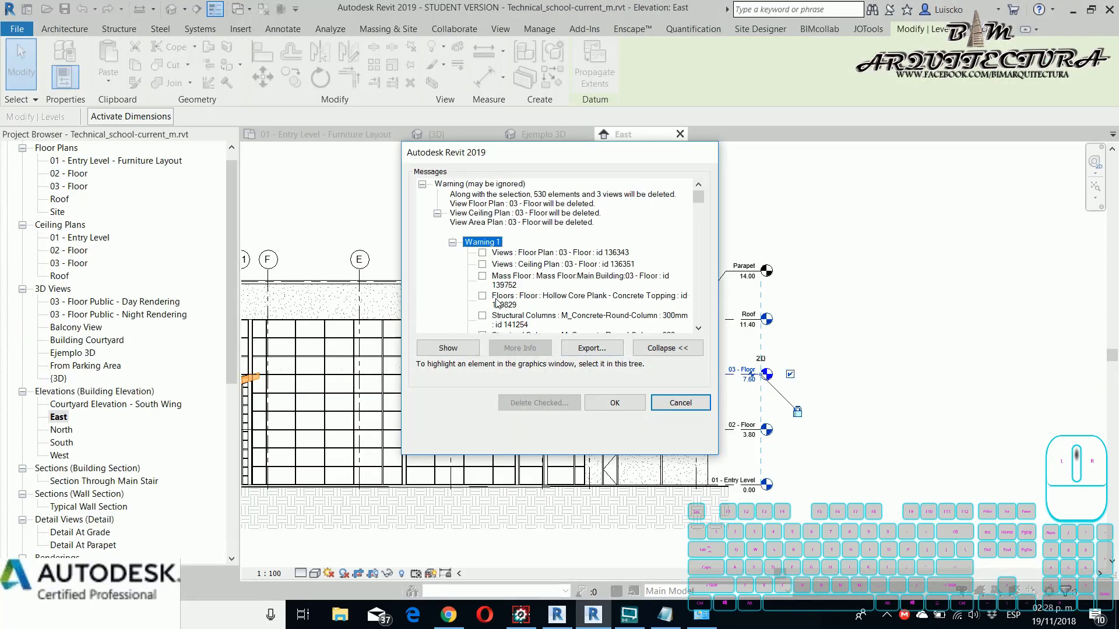
left_click(613, 402)
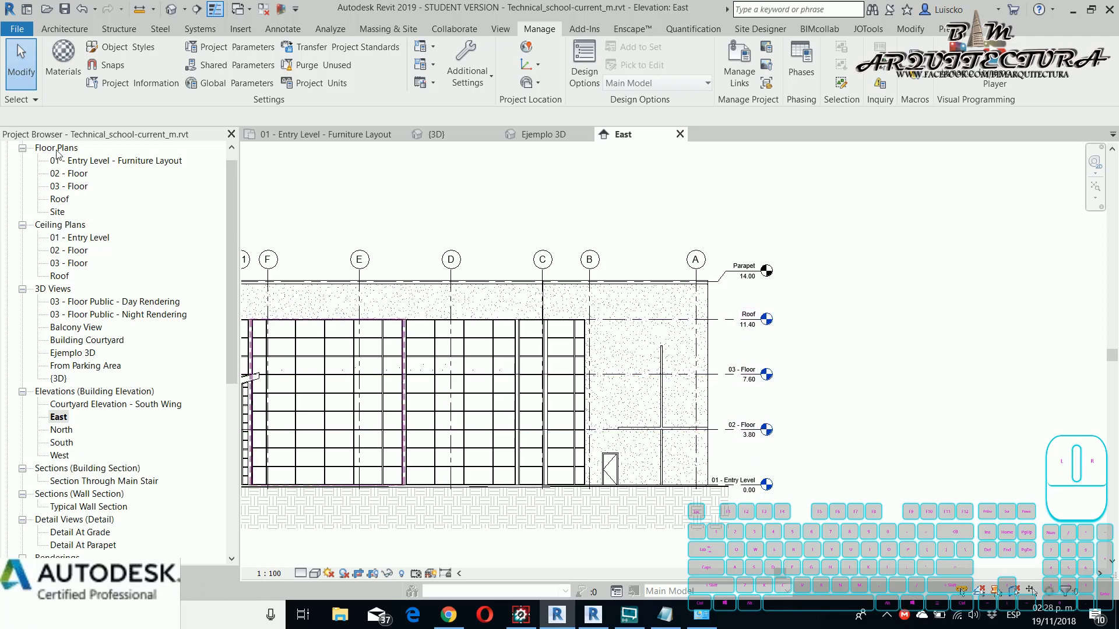
- Open the 01 - Entry Level - Furniture Layout floor plan at the labelled end of grid E
double_click(69, 164)
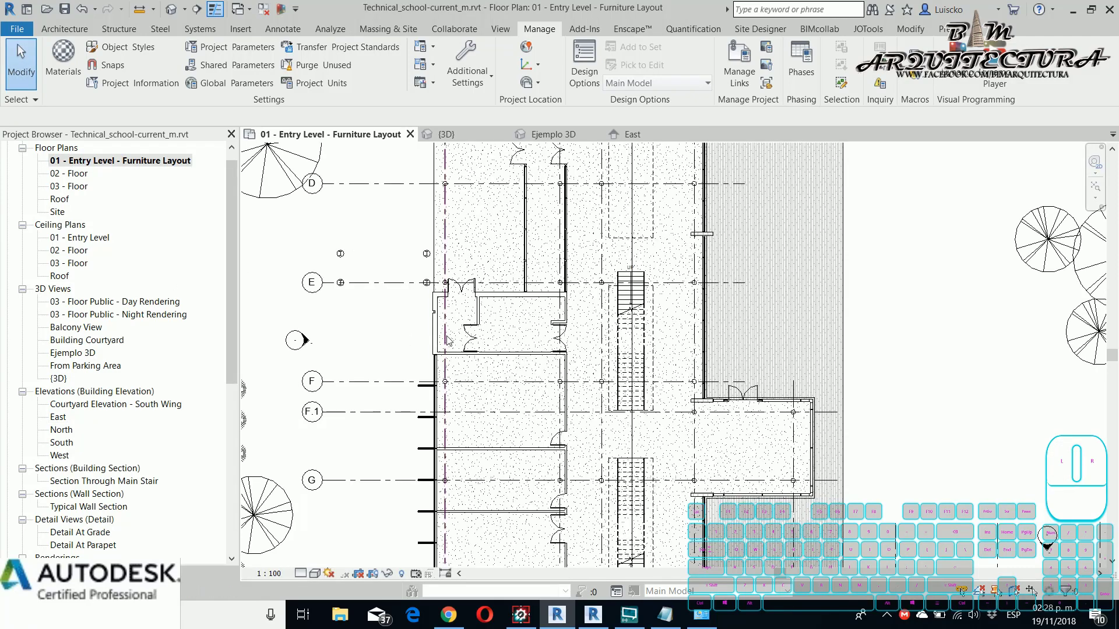
scroll(440, 337, "up", 5)
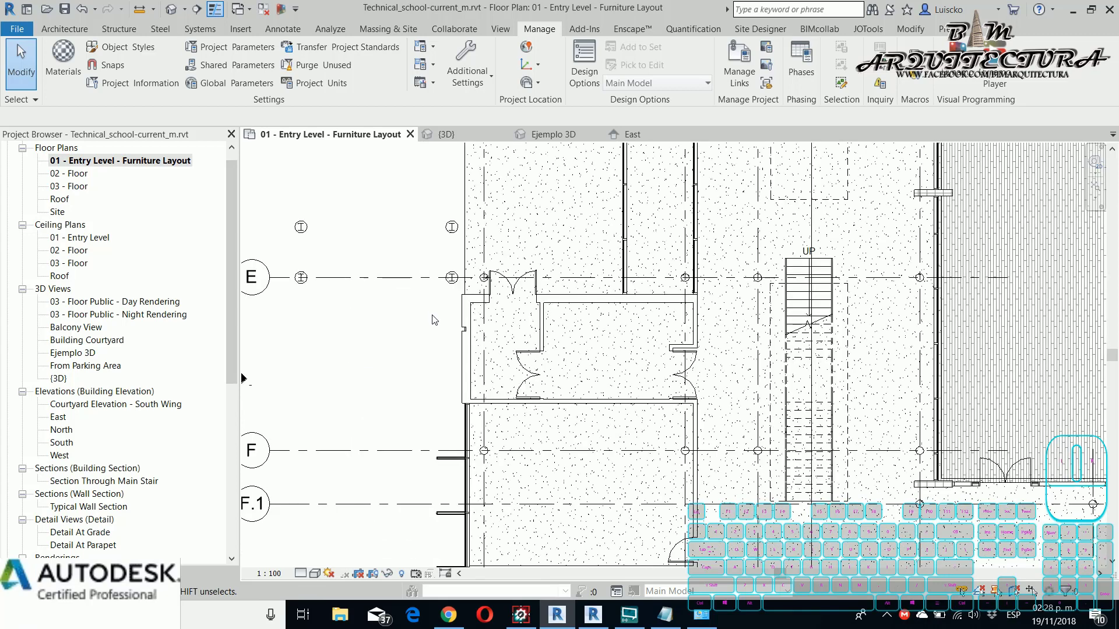
scroll(410, 292, "up", 2)
middle_click_drag(367, 284, 537, 295)
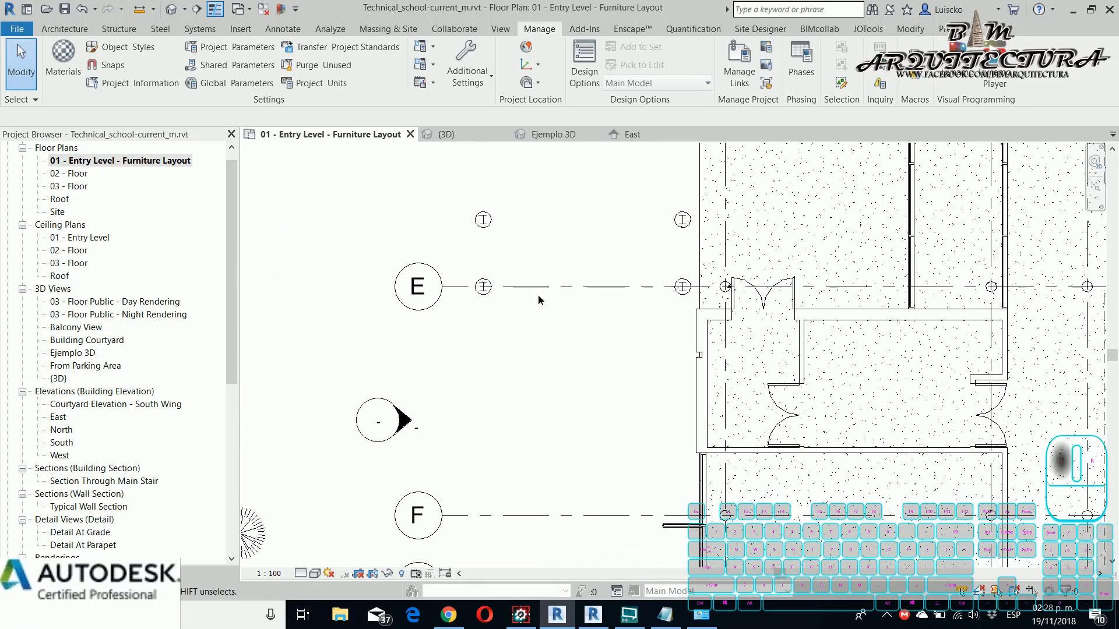
- Try moving grid E toward grid D in the plan, and move it back to its original line
left_click(546, 286)
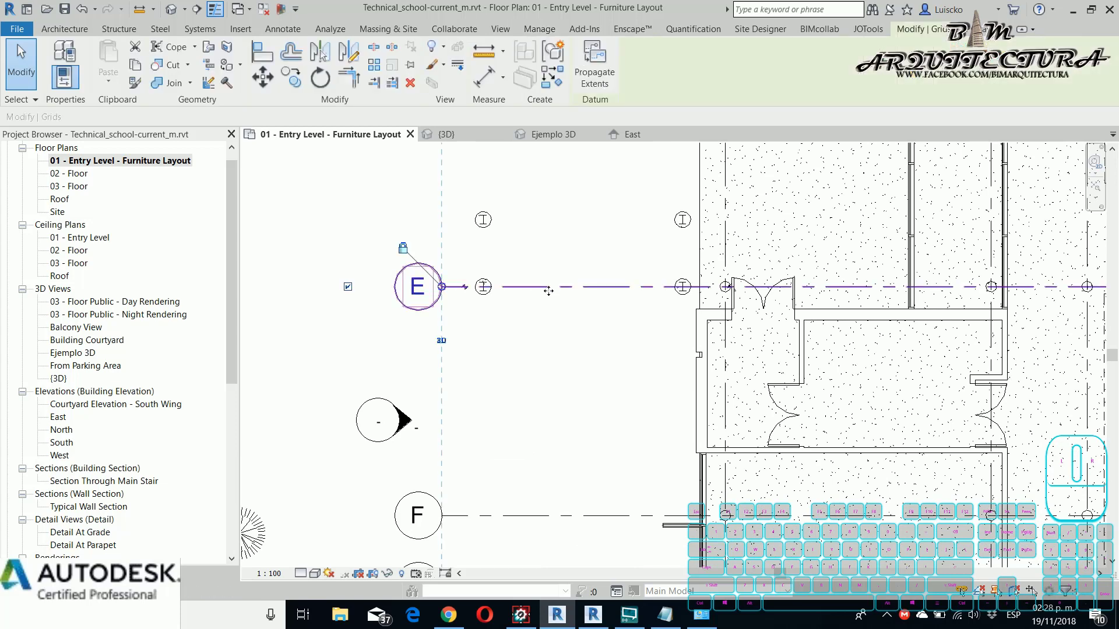
left_click_drag(549, 285, 549, 253)
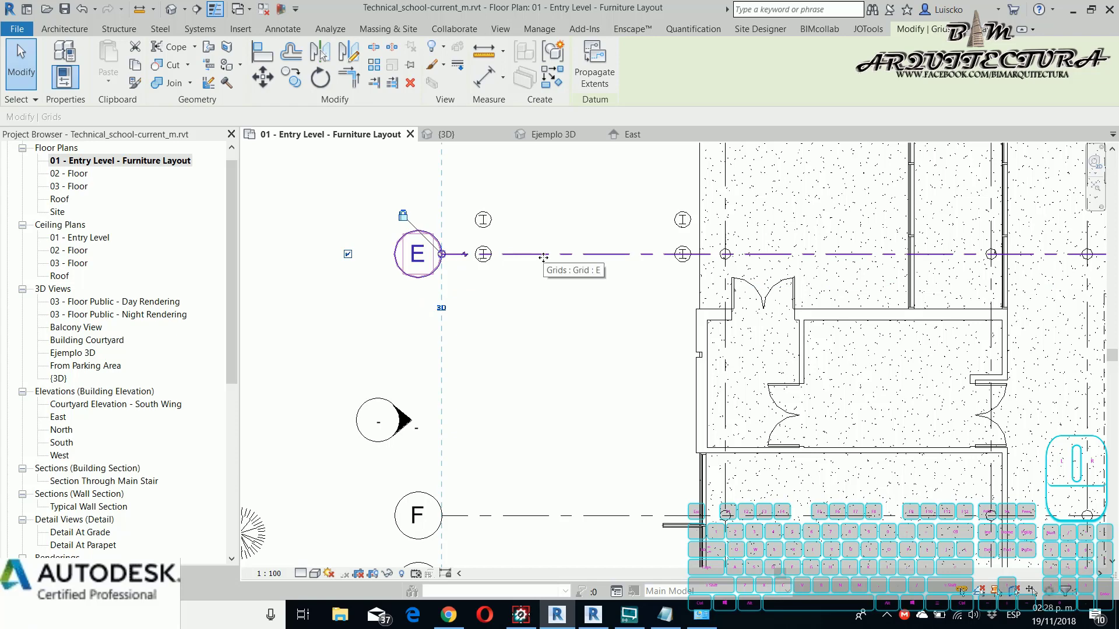
left_click_drag(542, 266, 546, 296)
- Try moving grid I toward grid J along the south wing, and undo the move
scroll(676, 337, "down", 4)
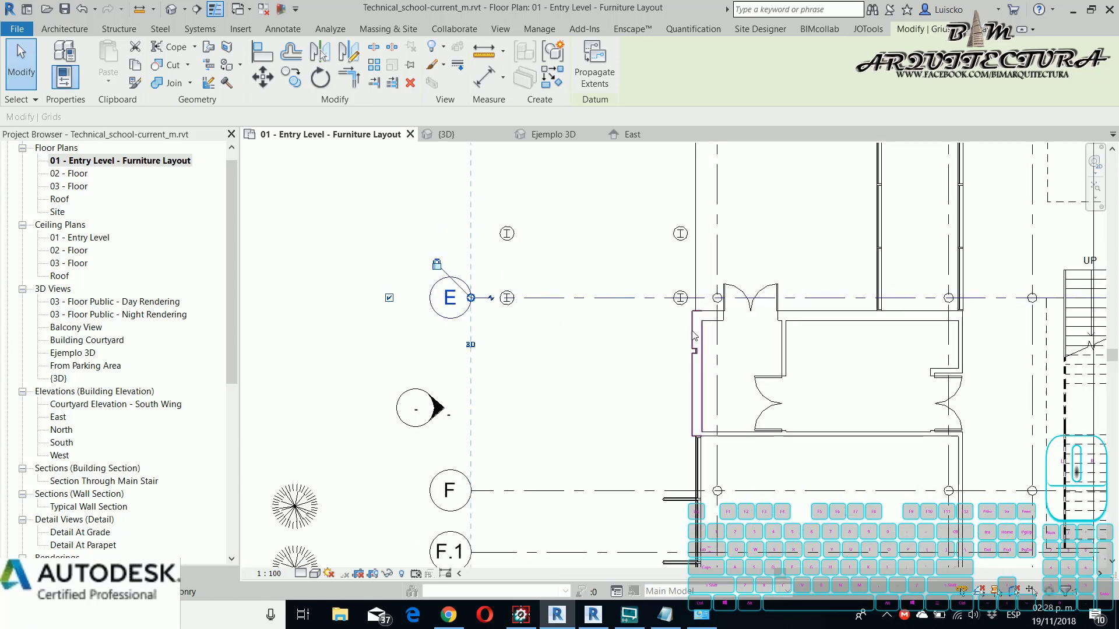
middle_click_drag(629, 353, 488, 382)
middle_click_drag(676, 349, 577, 133)
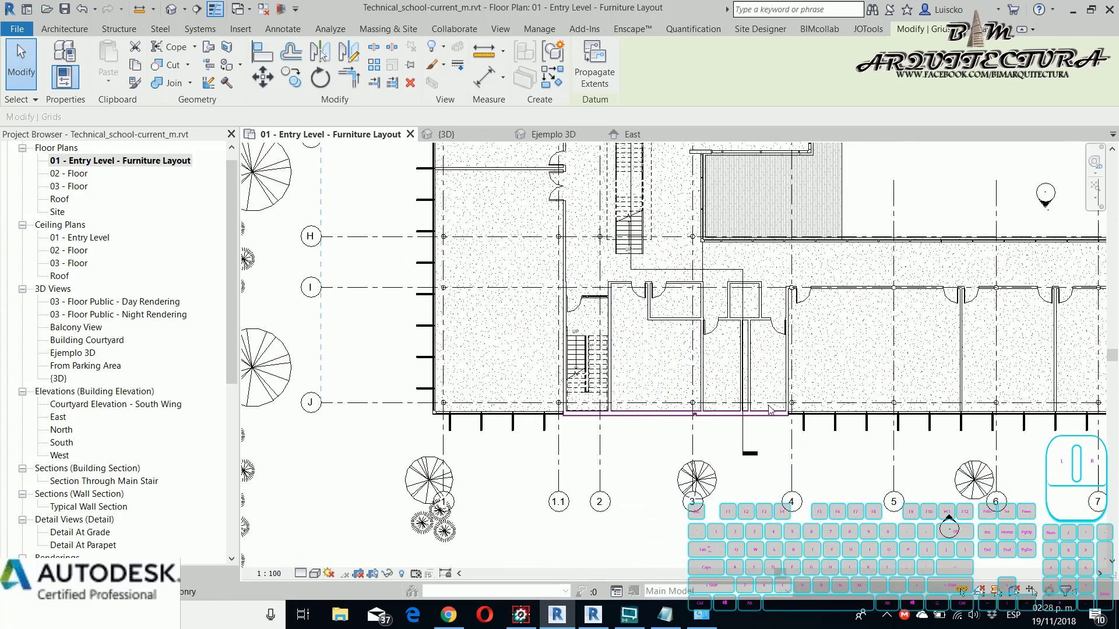
middle_click_drag(786, 405, 619, 376)
scroll(620, 379, "down", 2)
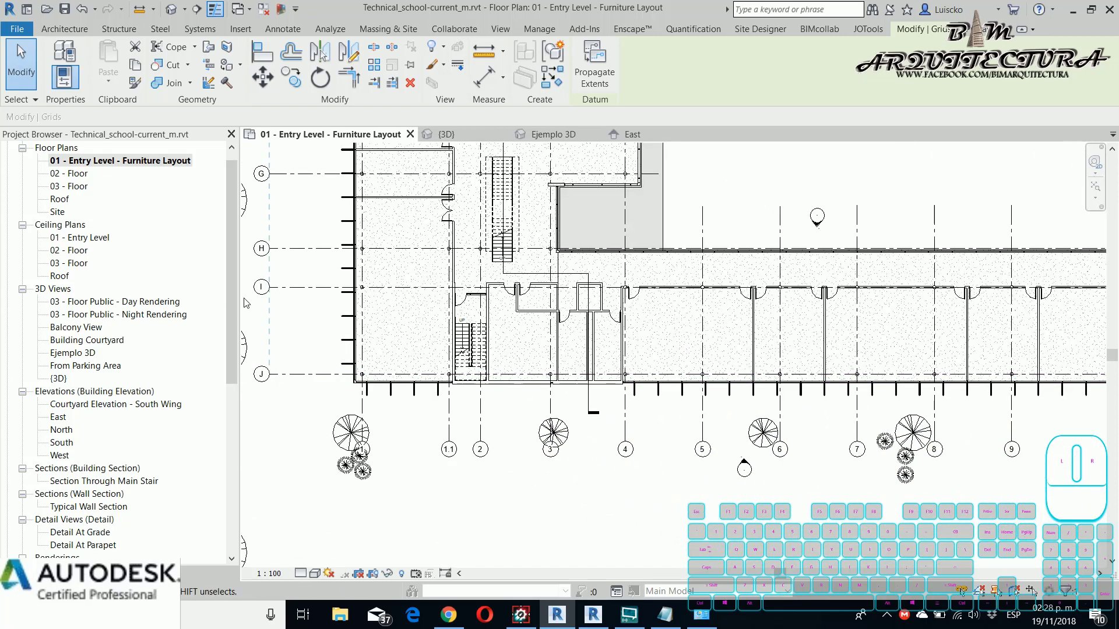
left_click(292, 288)
left_click_drag(292, 288, 292, 313)
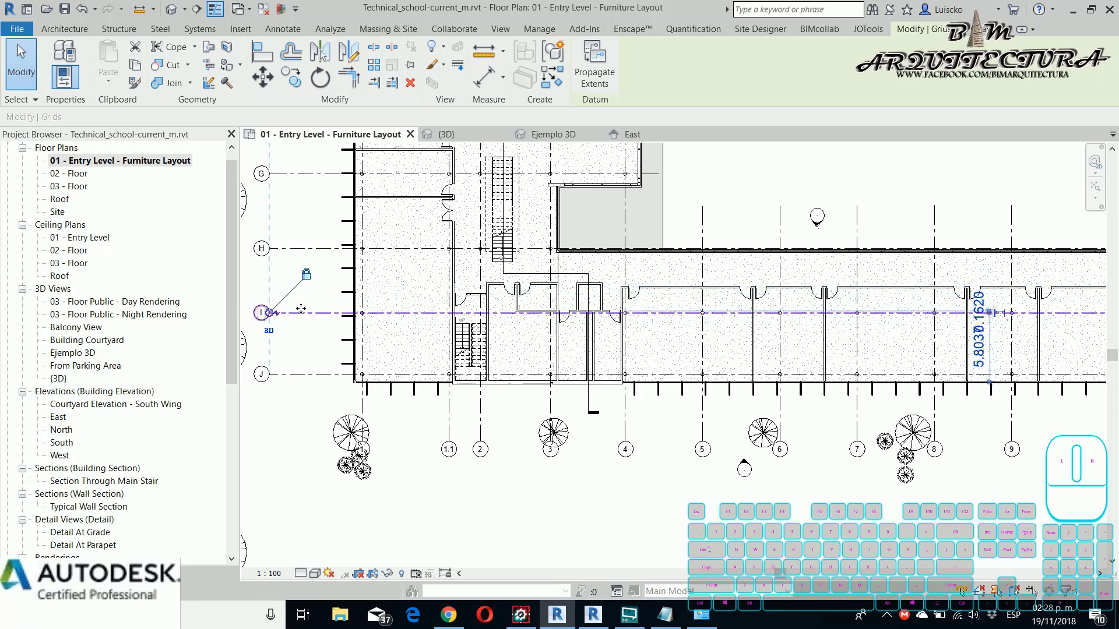
scroll(352, 316, "down", 2)
key("ctrl+z")
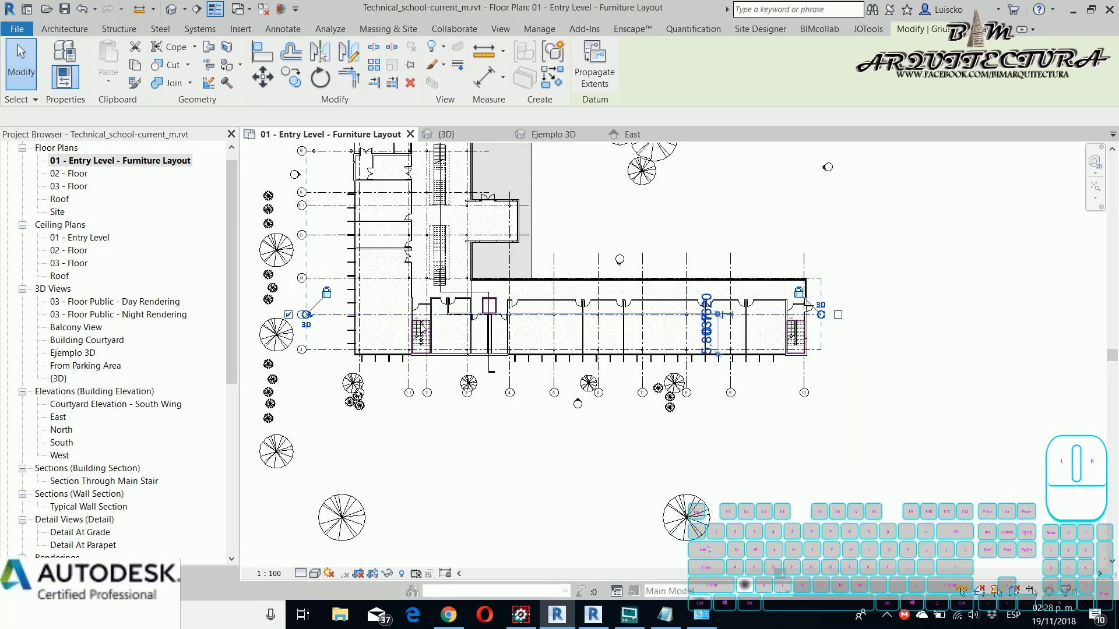
scroll(358, 316, "up", 4)
scroll(420, 234, "down", 1)
middle_click_drag(439, 342, 451, 530)
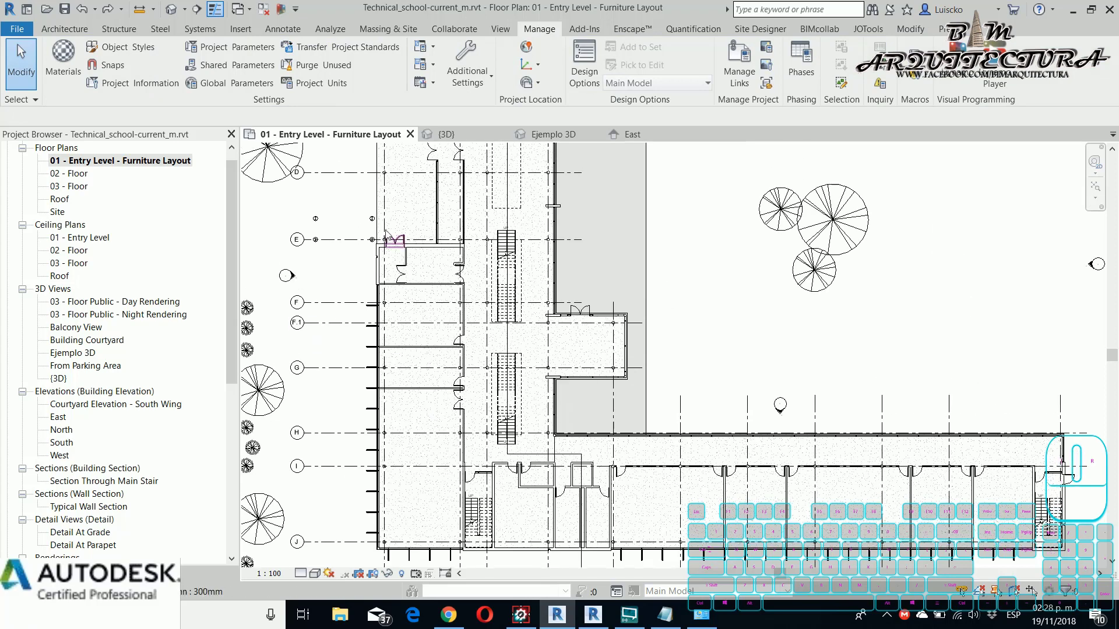
middle_click_drag(400, 248, 459, 566)
scroll(491, 299, "down", 1)
scroll(488, 392, "up", 2)
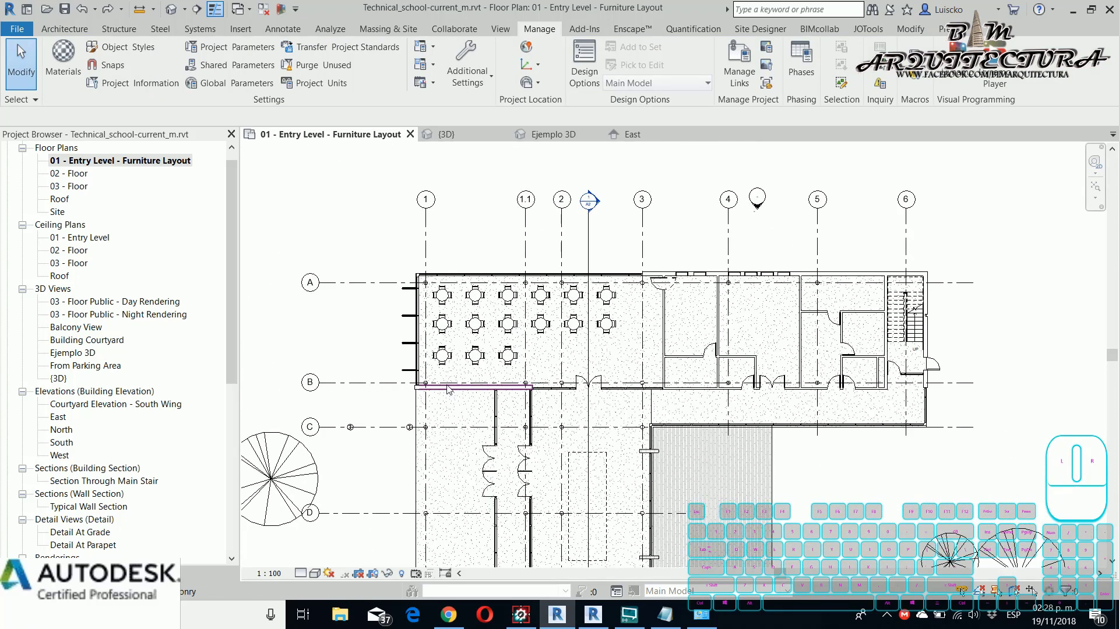
- Select the whole building with its grids and surrounding trees in the plan, and clear the selection
left_click(530, 221)
scroll(531, 222, "down", 1)
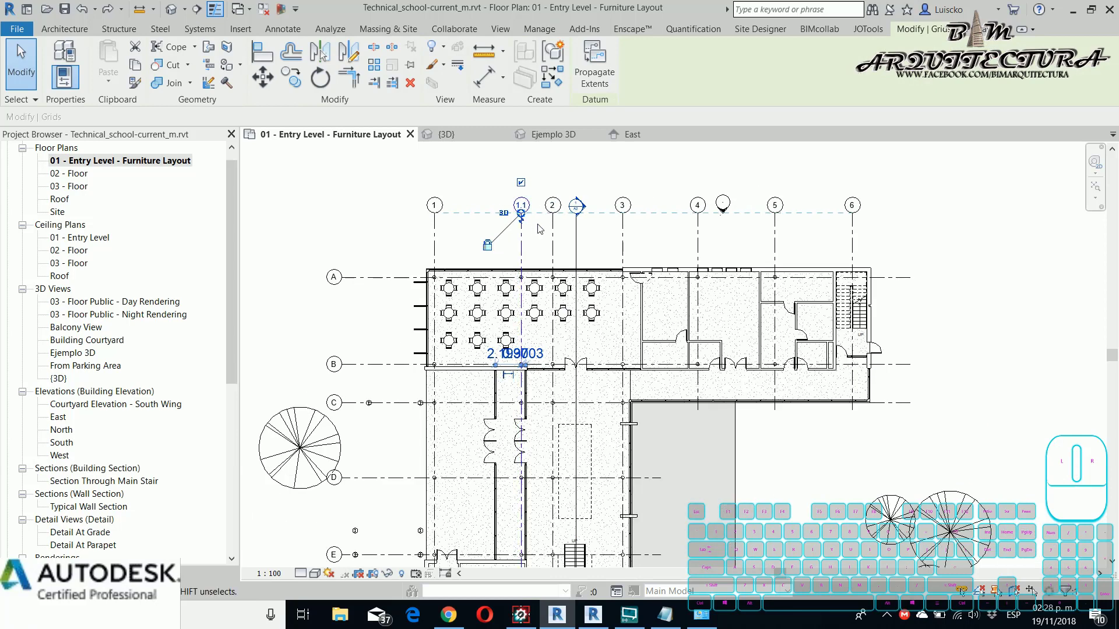
scroll(652, 246, "down", 5)
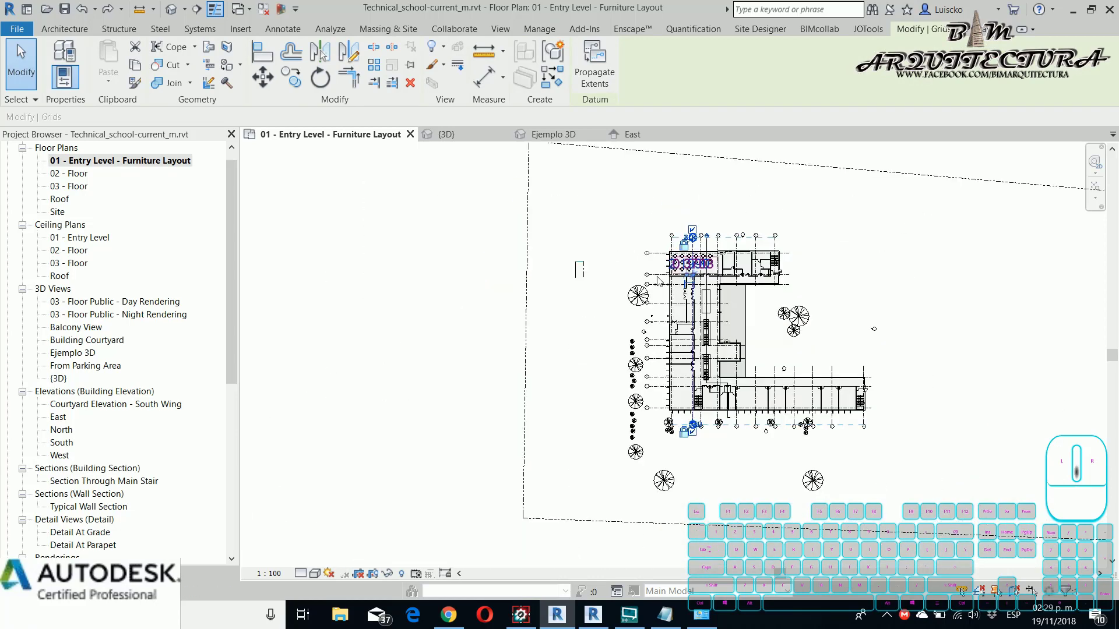
left_click_drag(527, 201, 908, 446)
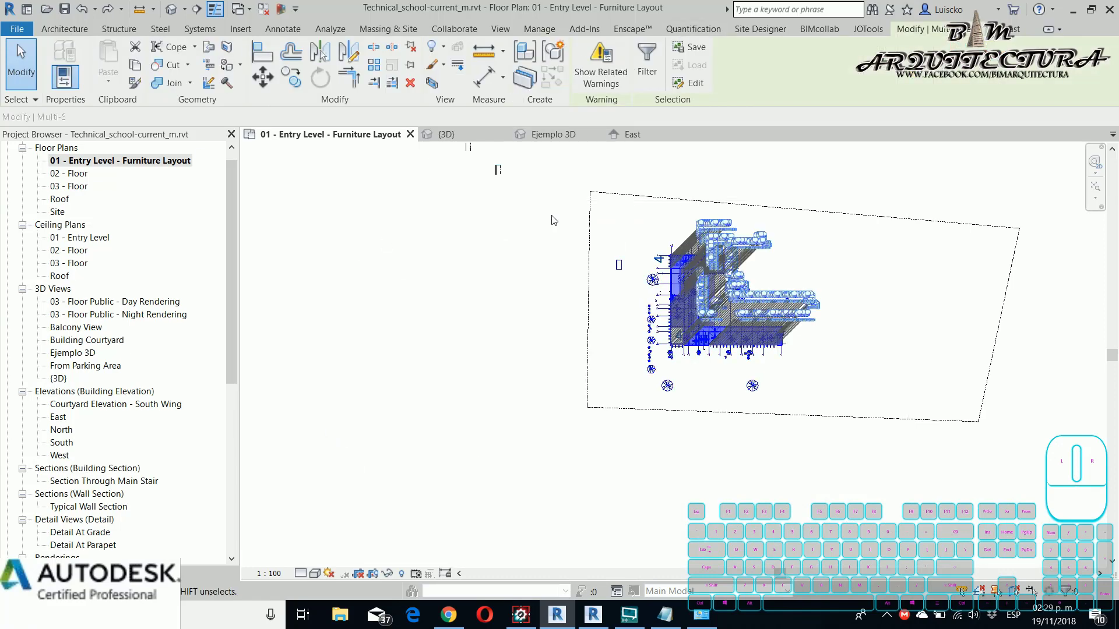
left_click(550, 359)
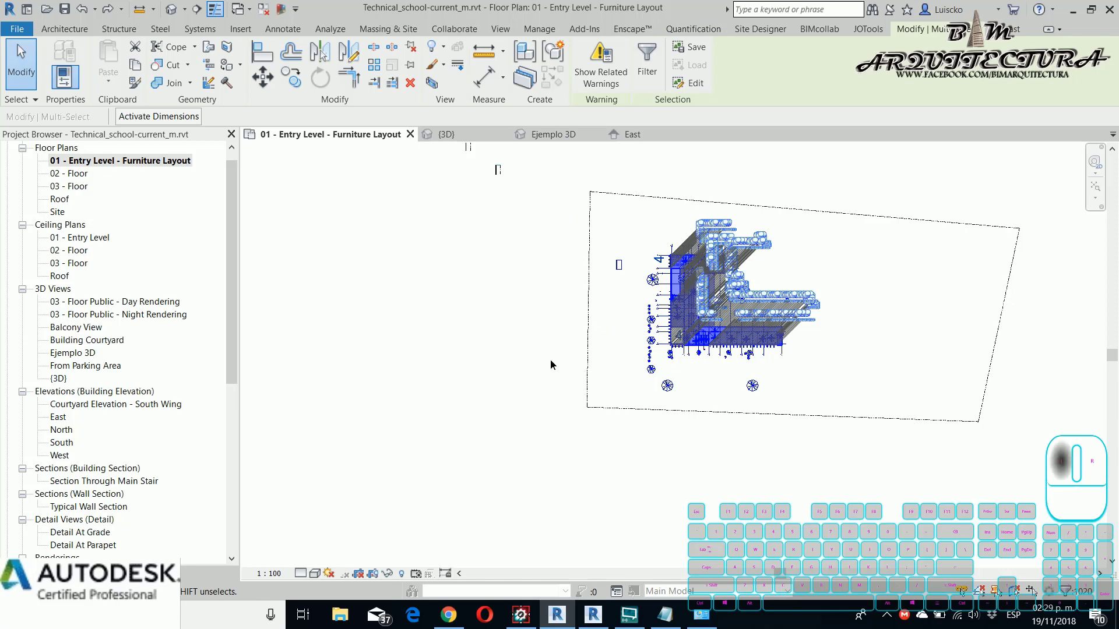
- Try selection windows in both directions over the empty area and the tree south of the building, and cancel the selection
scroll(784, 356, "up", 3)
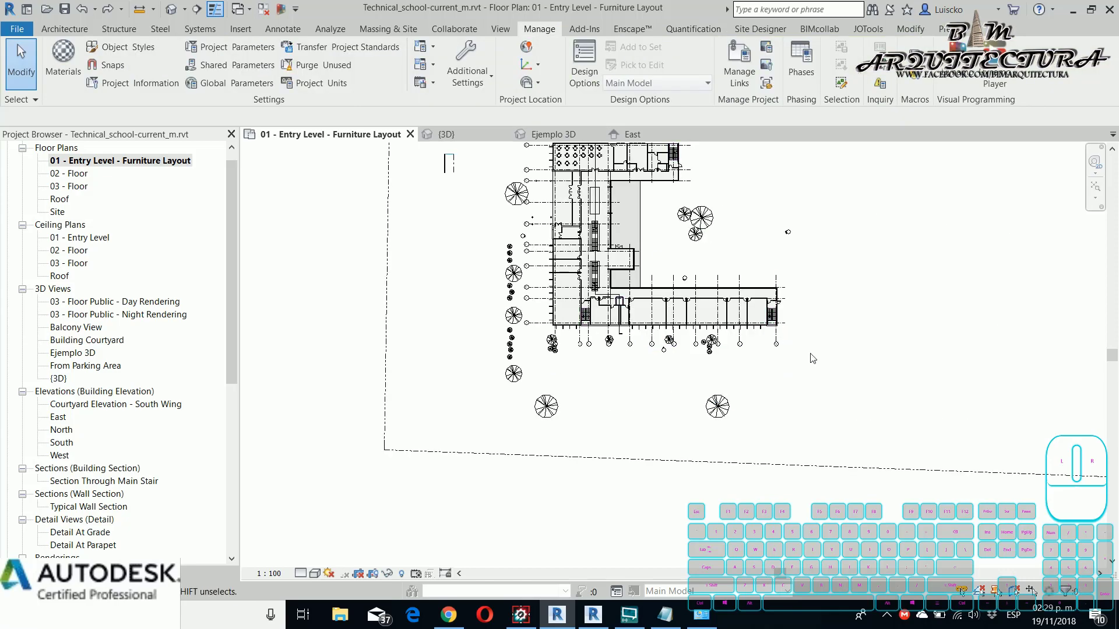
mouse_move(797, 370)
left_mouse_down()
mouse_move(758, 341)
mouse_move(797, 370)
left_mouse_up()
left_click_drag(865, 386, 763, 338)
left_click(847, 420)
left_click_drag(761, 338, 892, 423)
left_click_drag(688, 381, 807, 463)
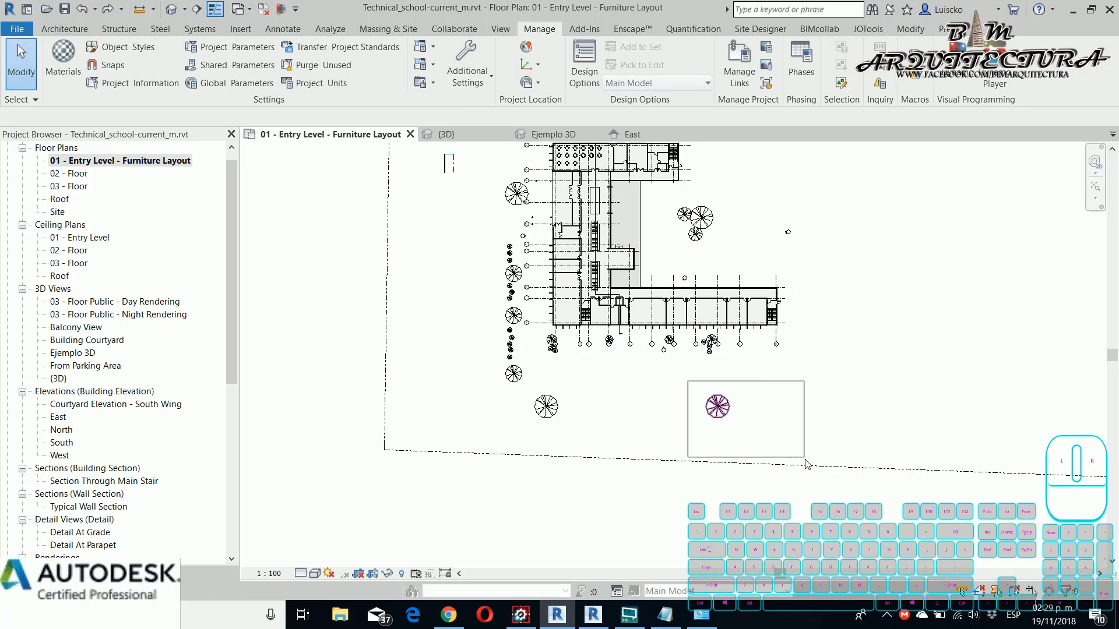
key("Escape")
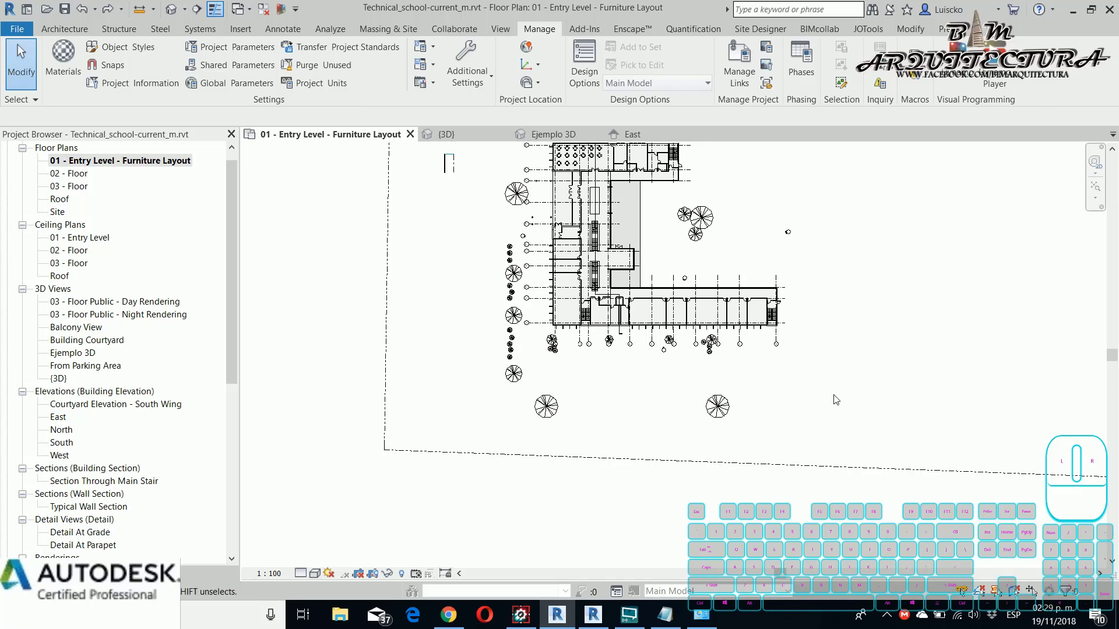
- Select everything in the building plan, filter the selection to Grids only, and pin all the grids in place
scroll(836, 399, "down", 1)
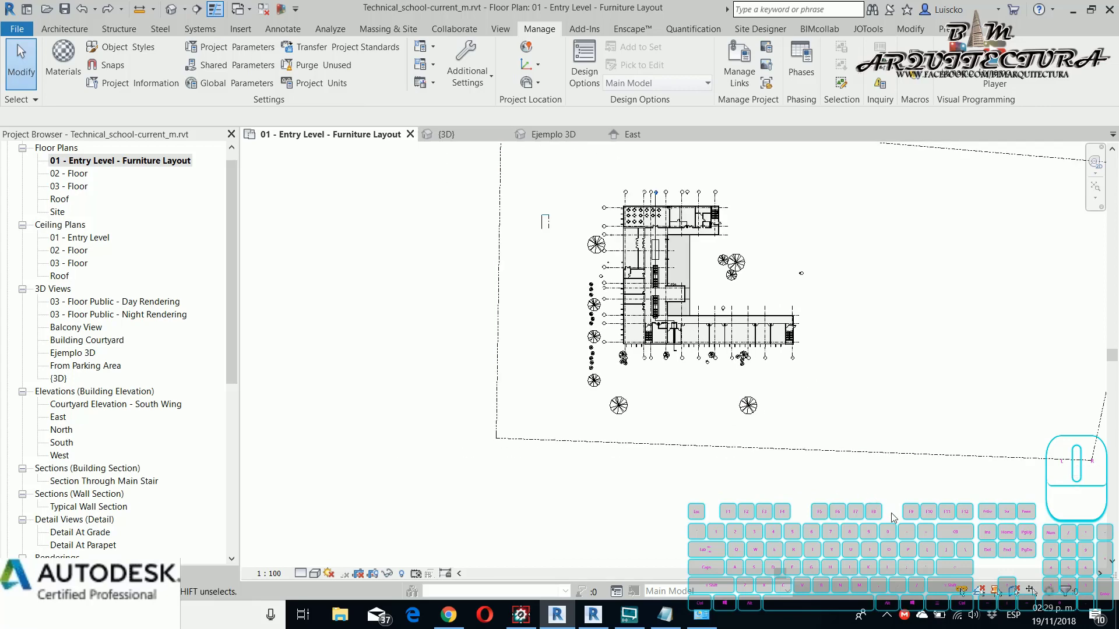
left_click_drag(895, 518, 418, 159)
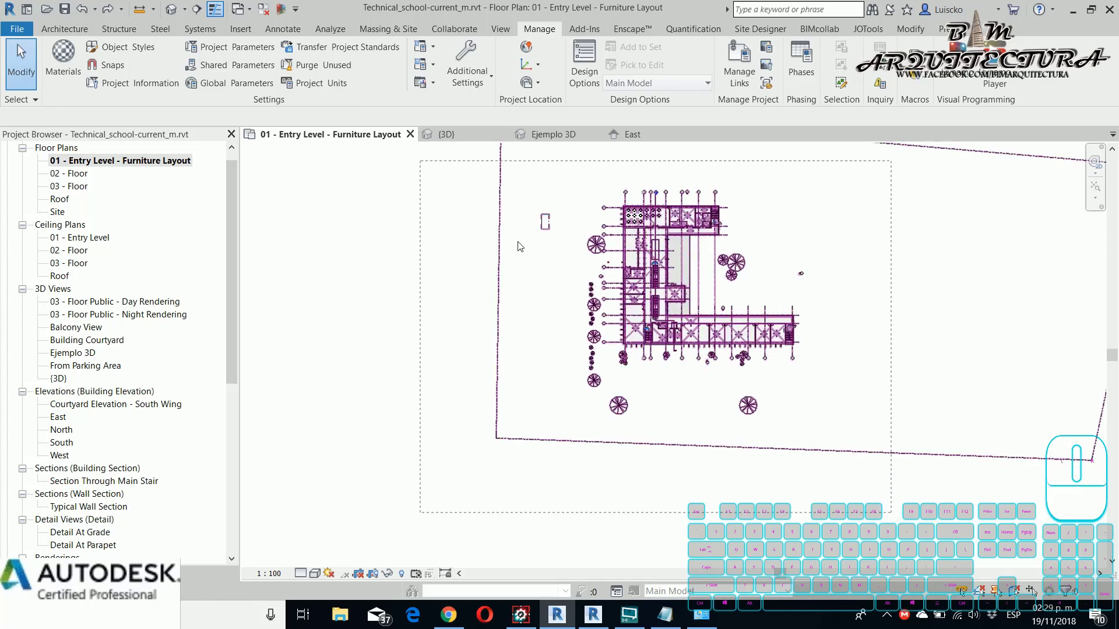
left_click(649, 49)
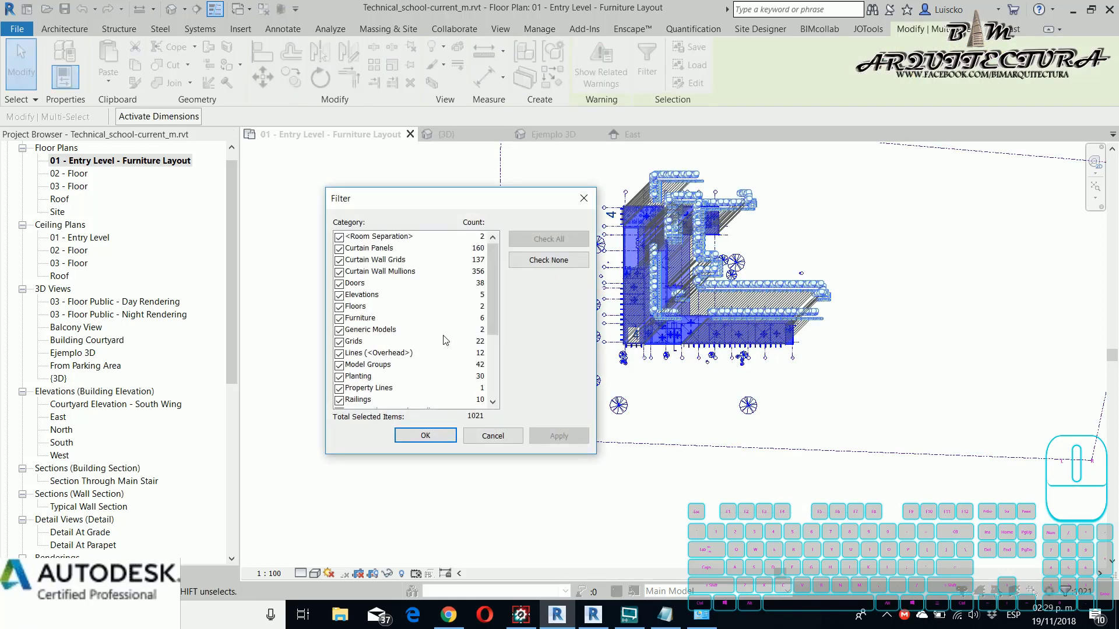
left_click(551, 260)
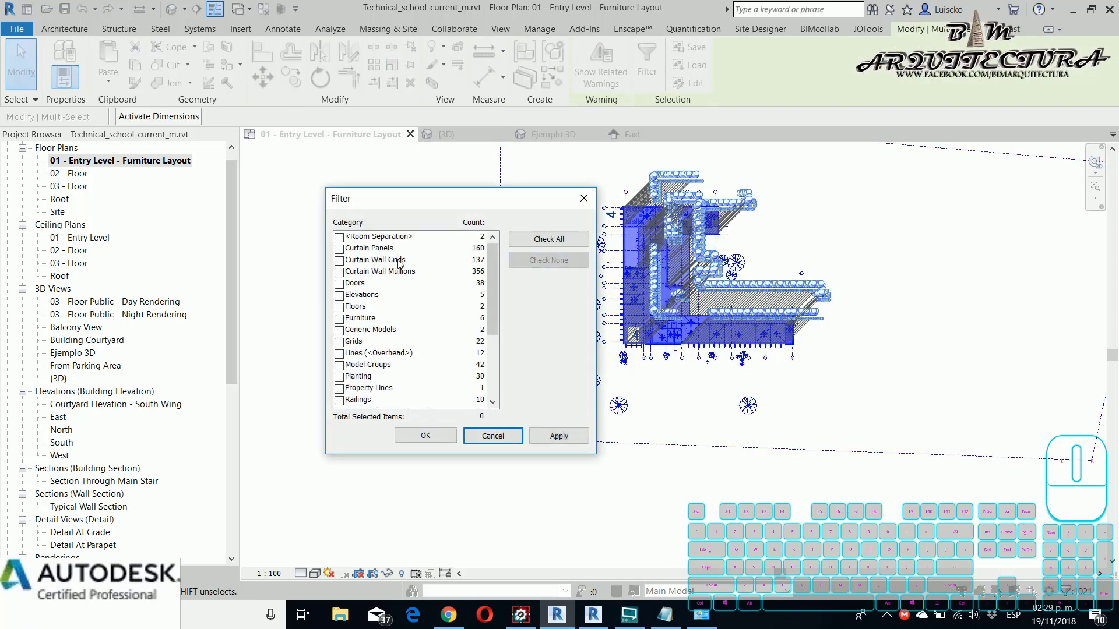
scroll(399, 347, "down", 4)
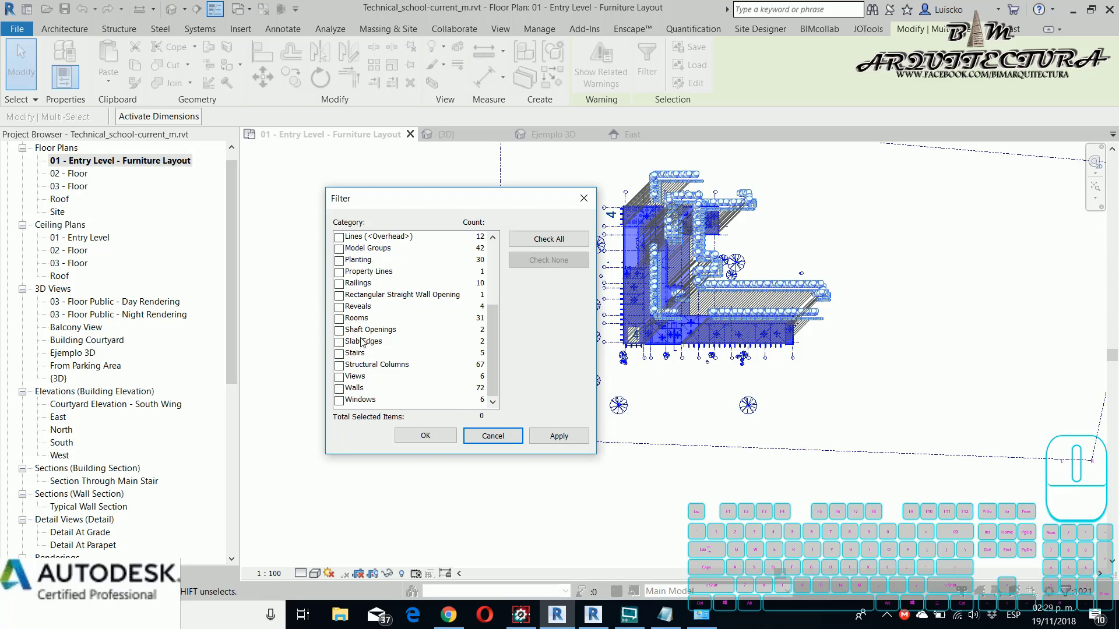
scroll(362, 341, "up", 2)
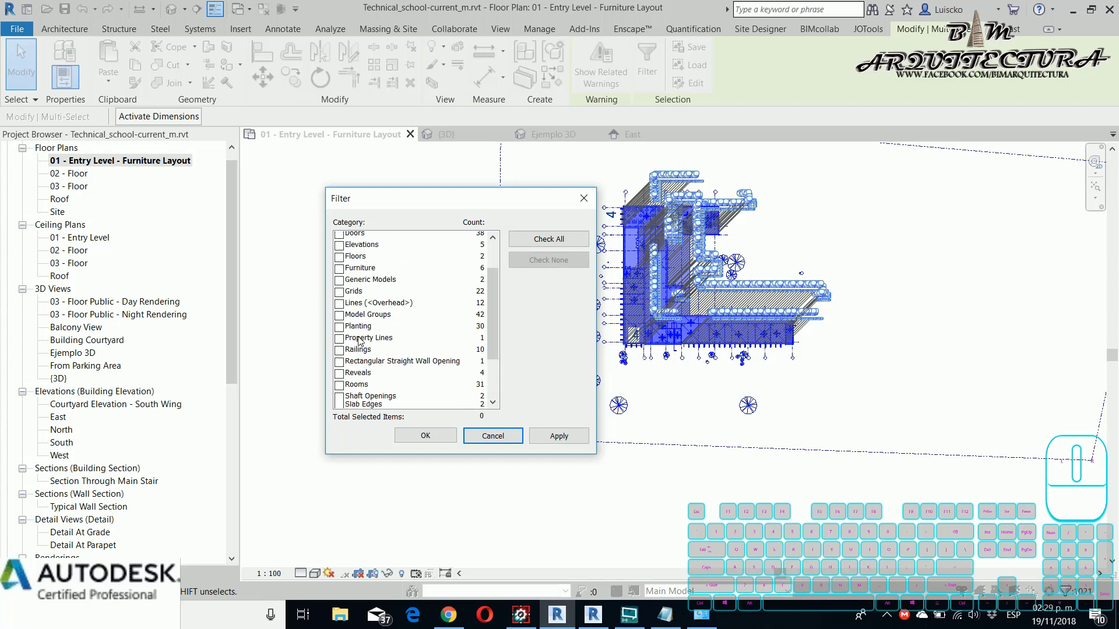
left_click(339, 295)
left_click(425, 436)
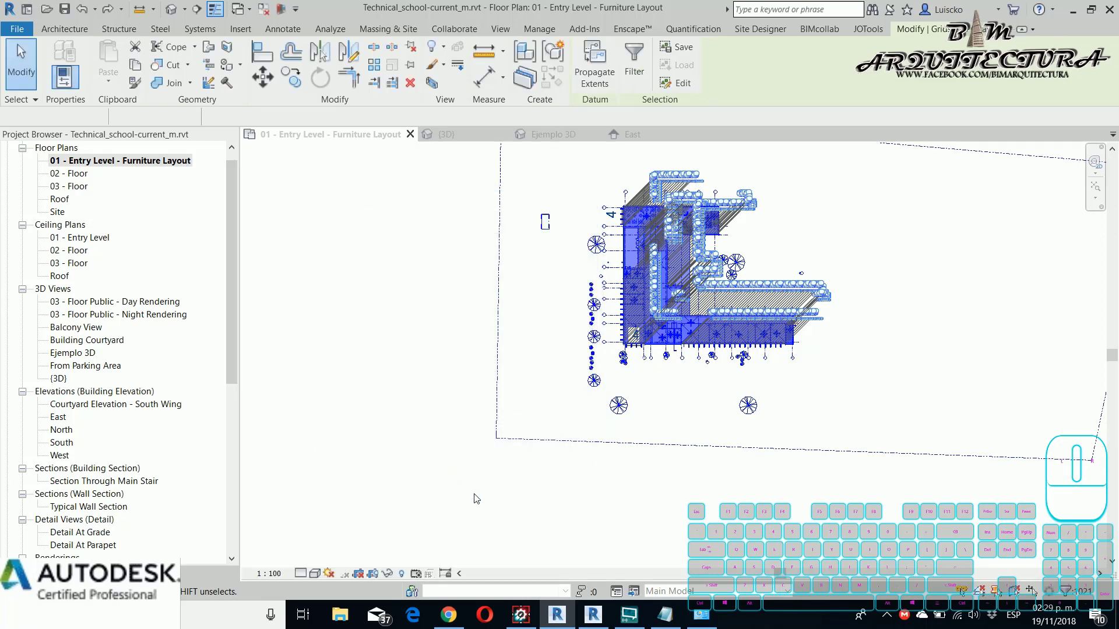
left_click(411, 65)
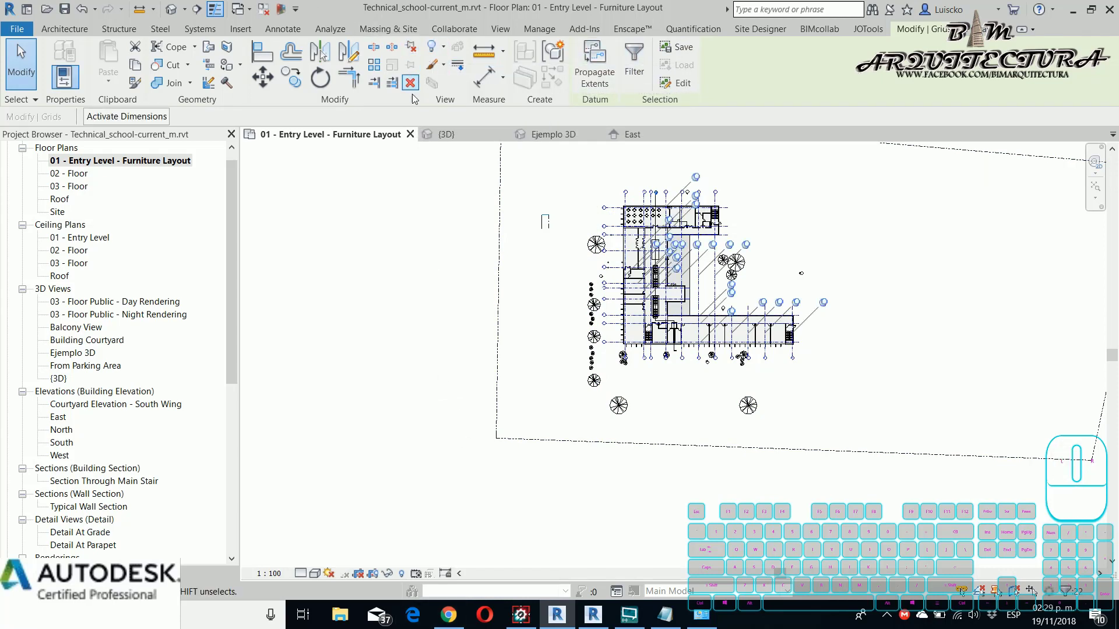
left_click(399, 285)
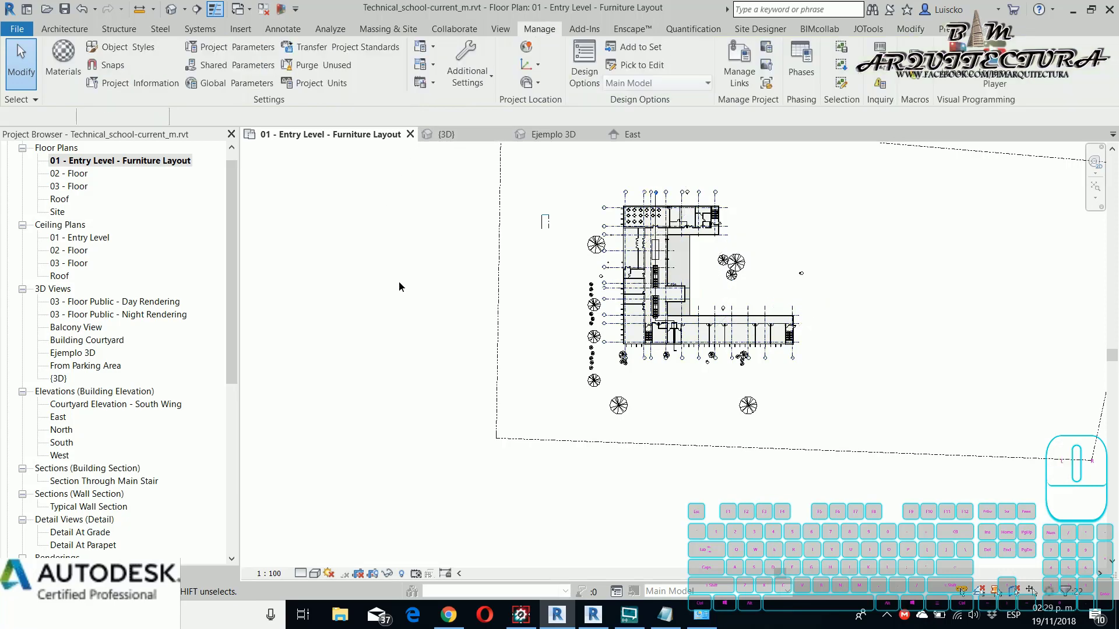
- Try to delete the pinned grid 1 at the building's west edge, and clear the selection
left_click(627, 198)
key("Delete")
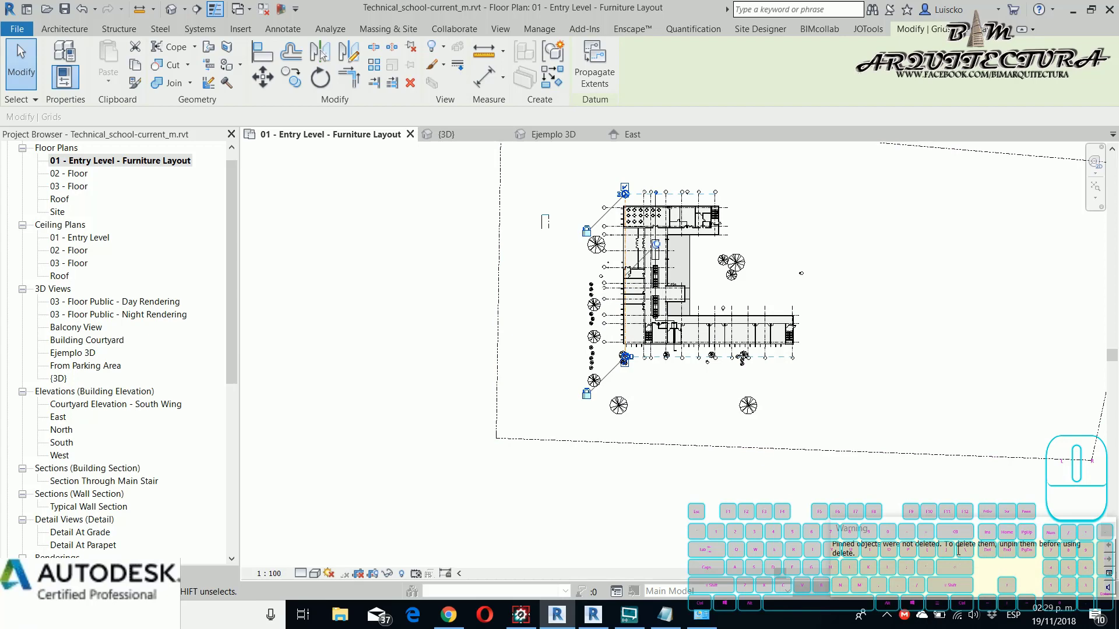
left_click(568, 465)
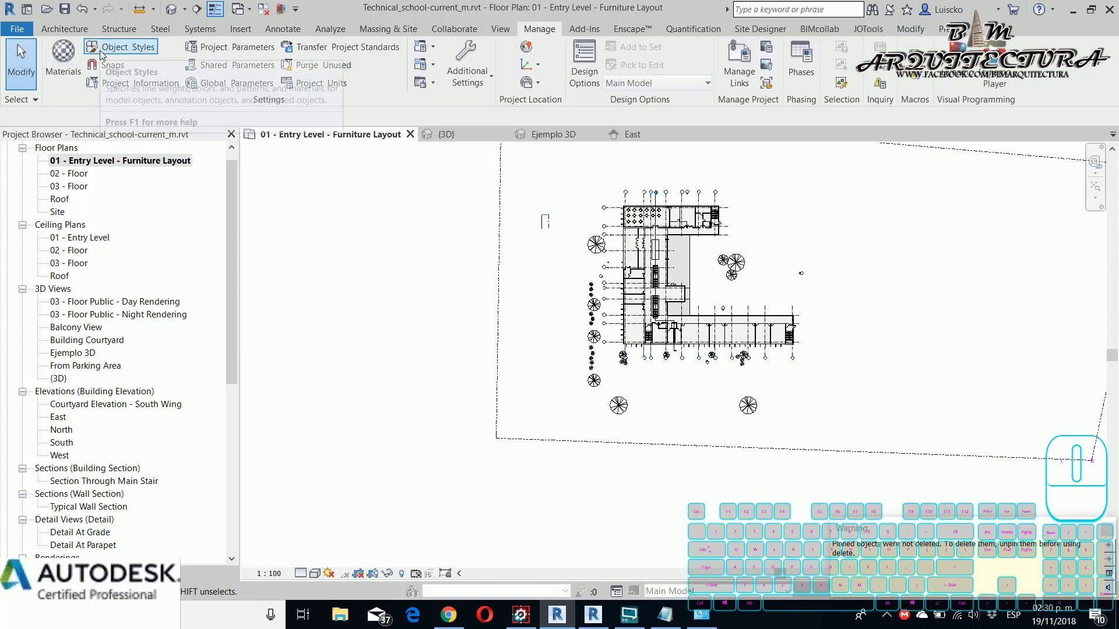
- Try to nudge the pinned grid 1 eastward, and cancel the move
scroll(656, 191, "up", 4)
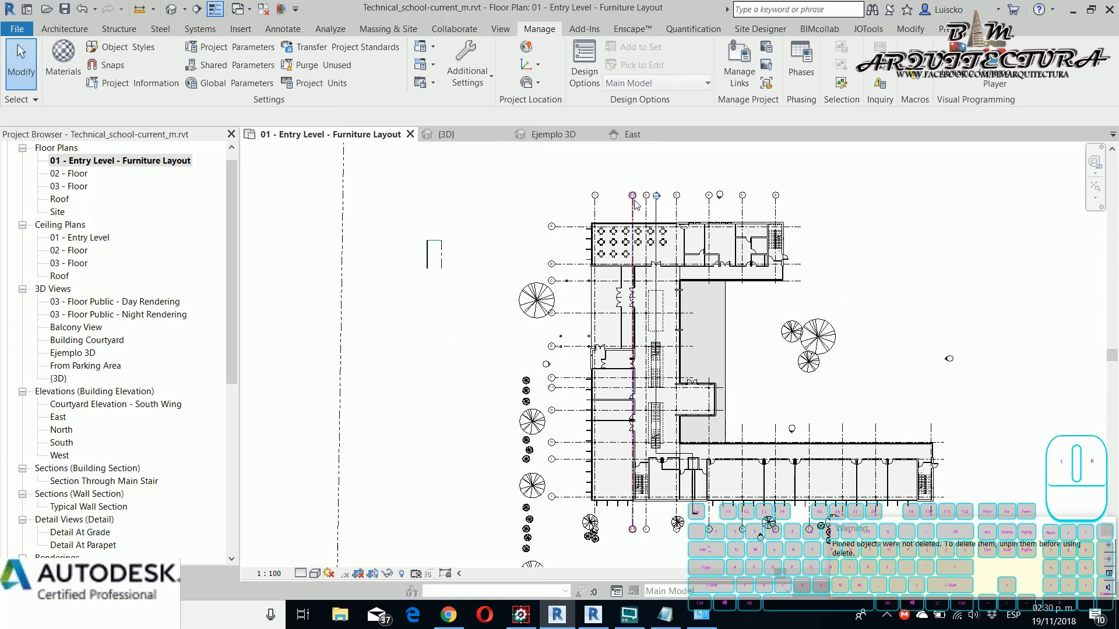
left_click(594, 213)
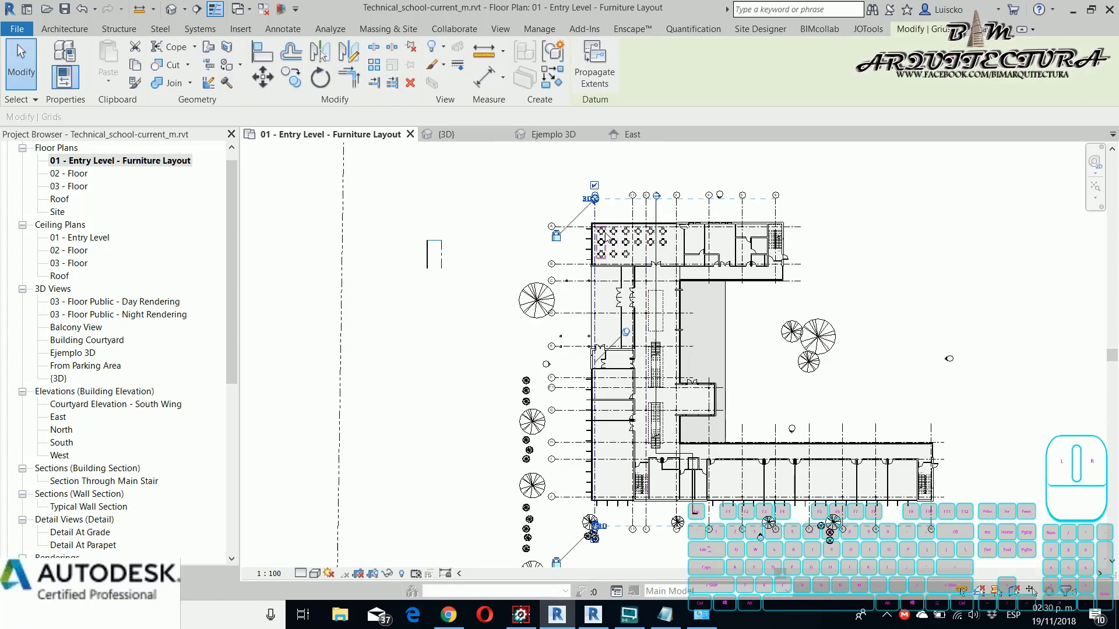
key("Right")
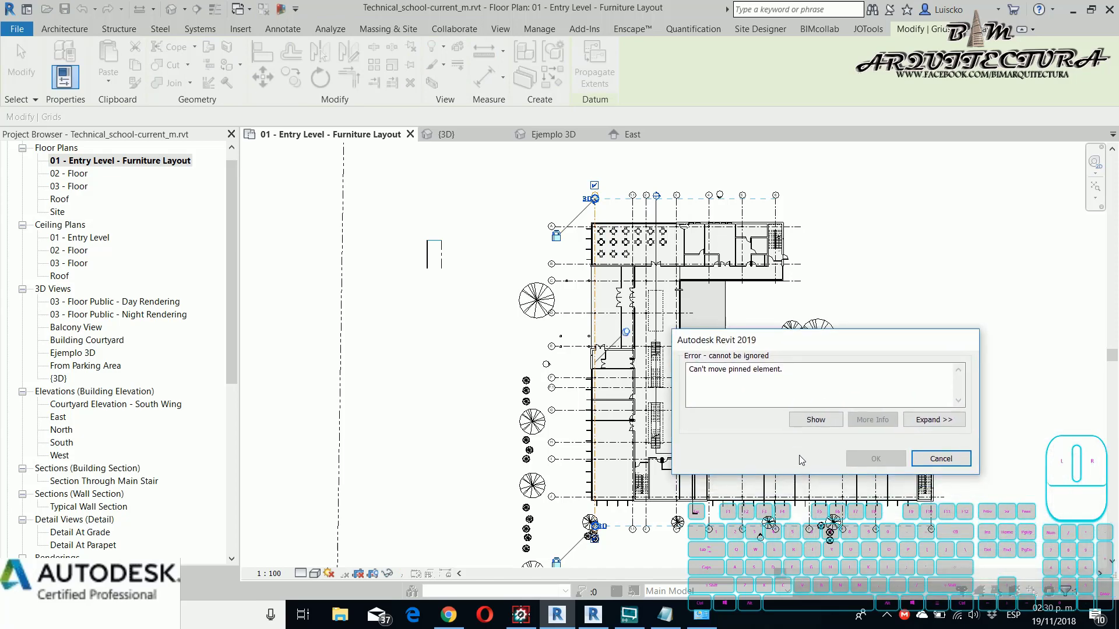
left_click(930, 459)
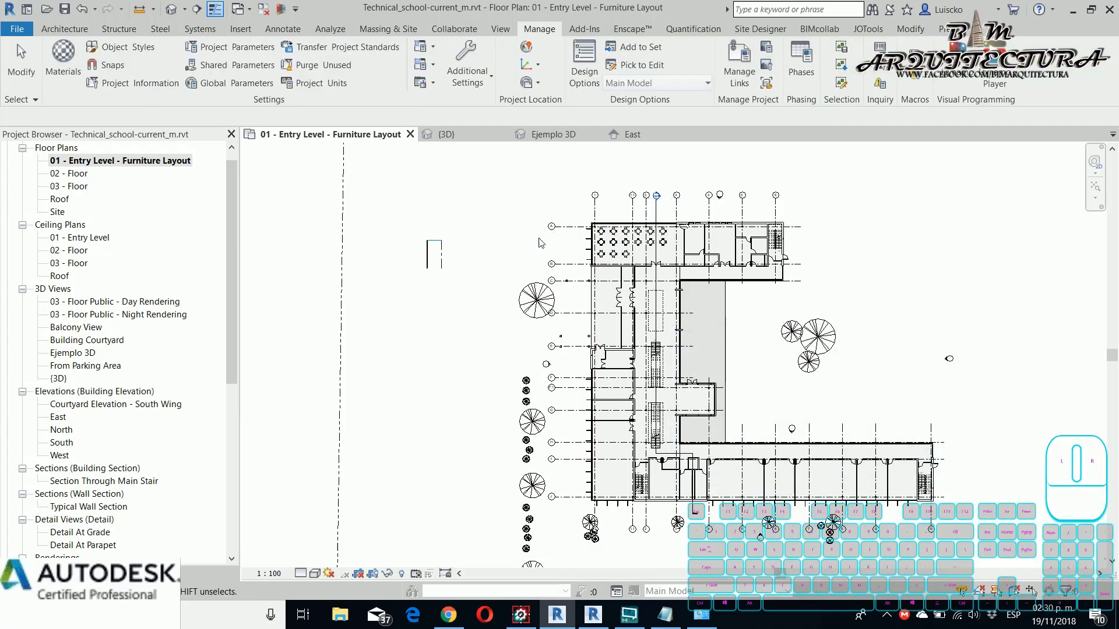
- Try again to delete the pinned grid 1, read the resulting warning in full, and close it
left_click(595, 224)
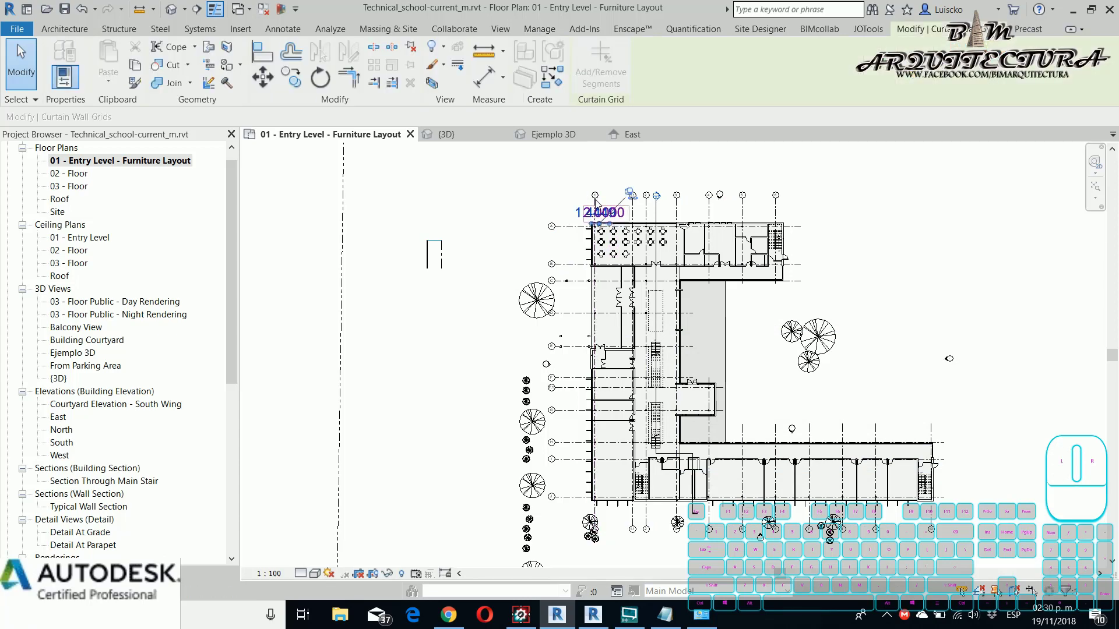
left_click(602, 183)
scroll(599, 198, "up", 3)
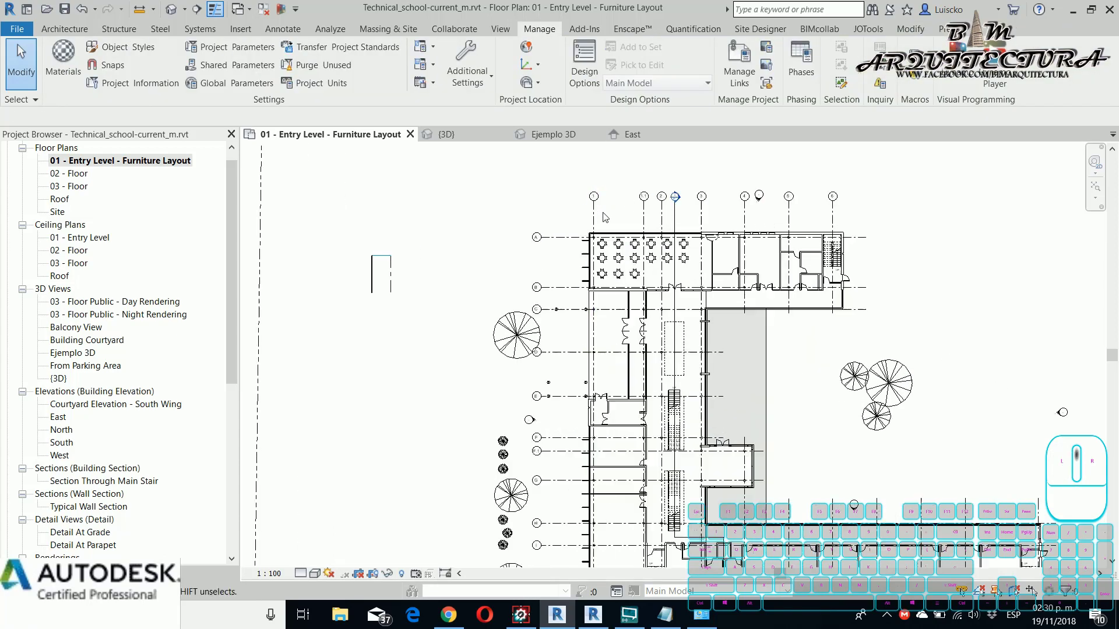
left_click(593, 205)
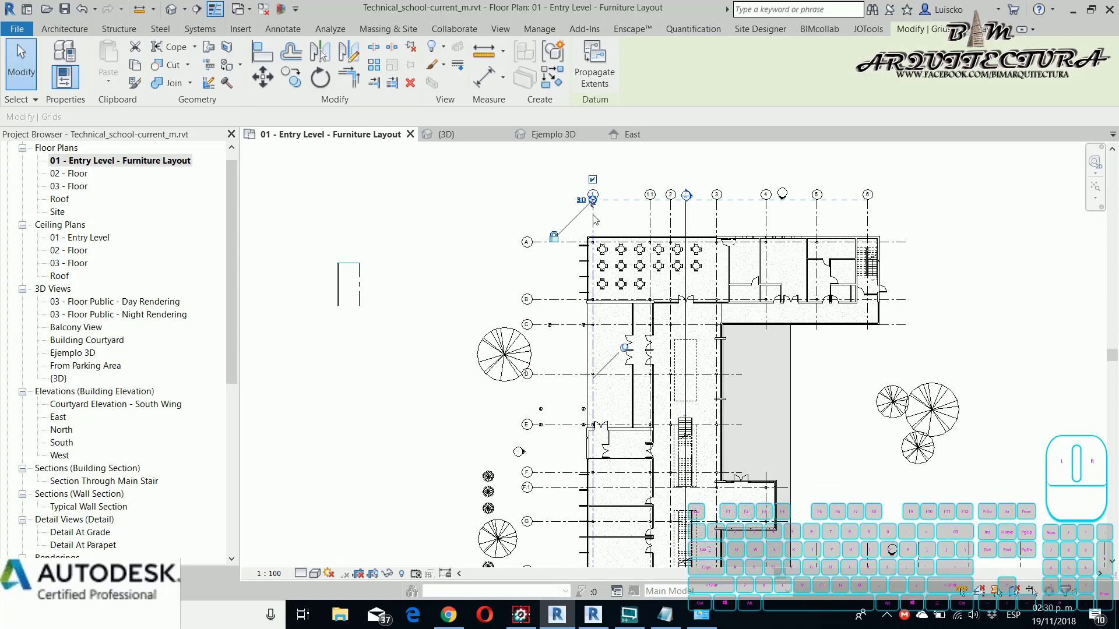
key("Delete")
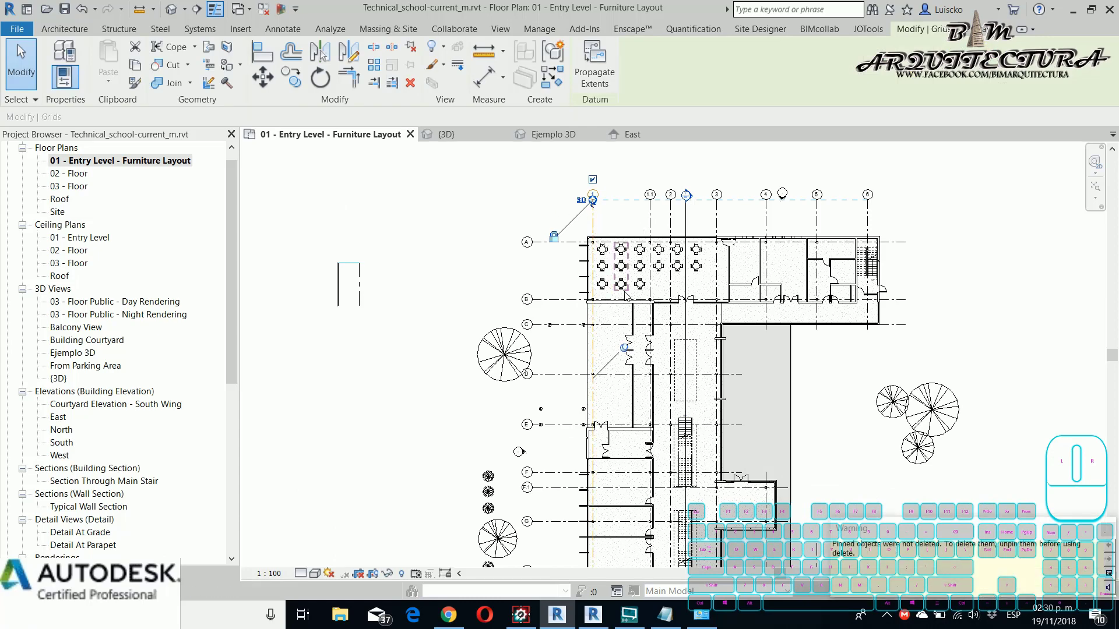
left_click_drag(887, 539, 795, 257)
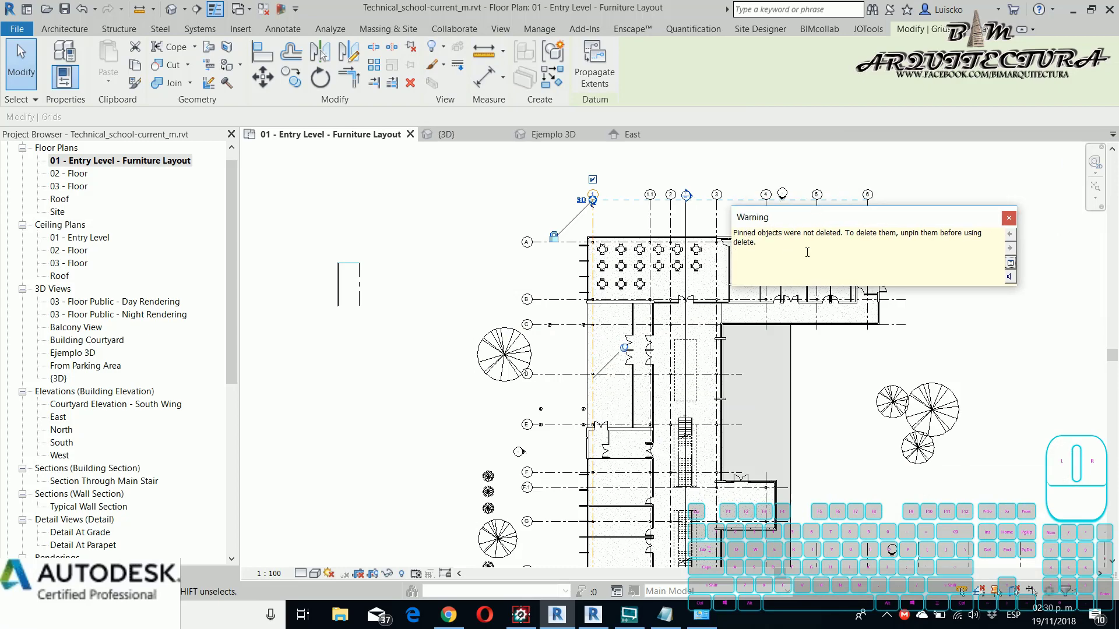
left_click(1007, 219)
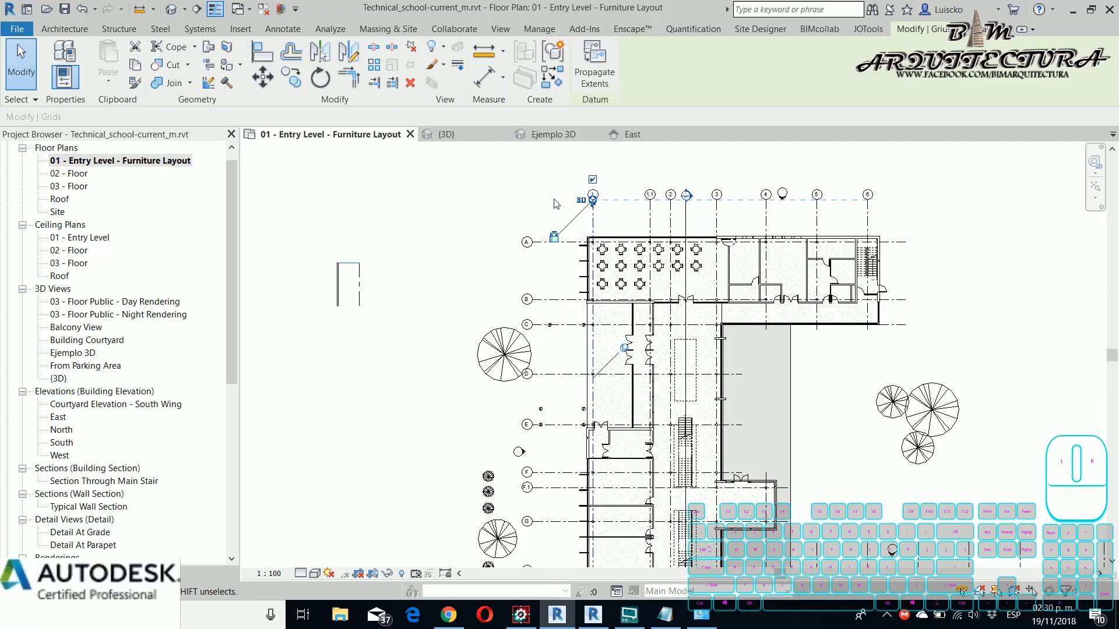
- Unpin grid 1, delete it from the plan, and undo the deletion
left_click(413, 46)
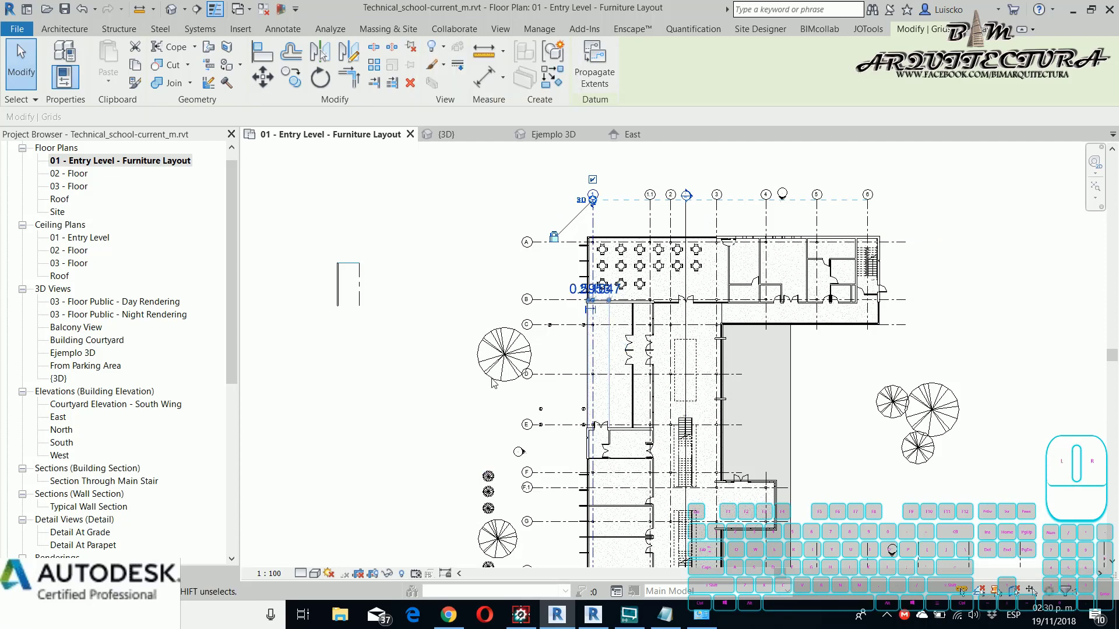
left_click(587, 224)
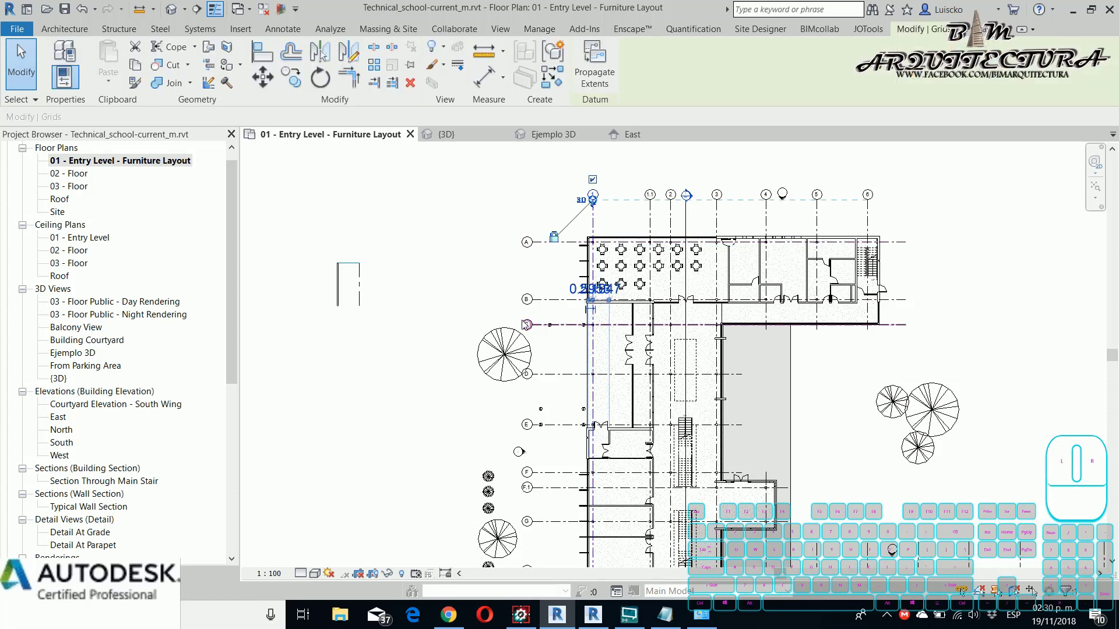
key("Delete")
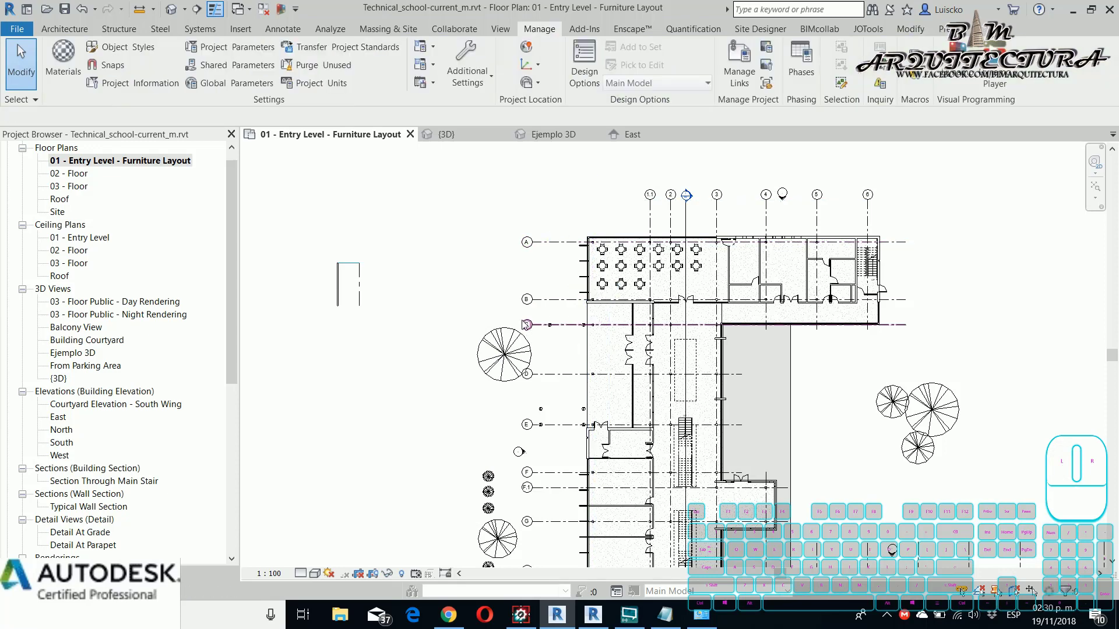
key("ctrl+z")
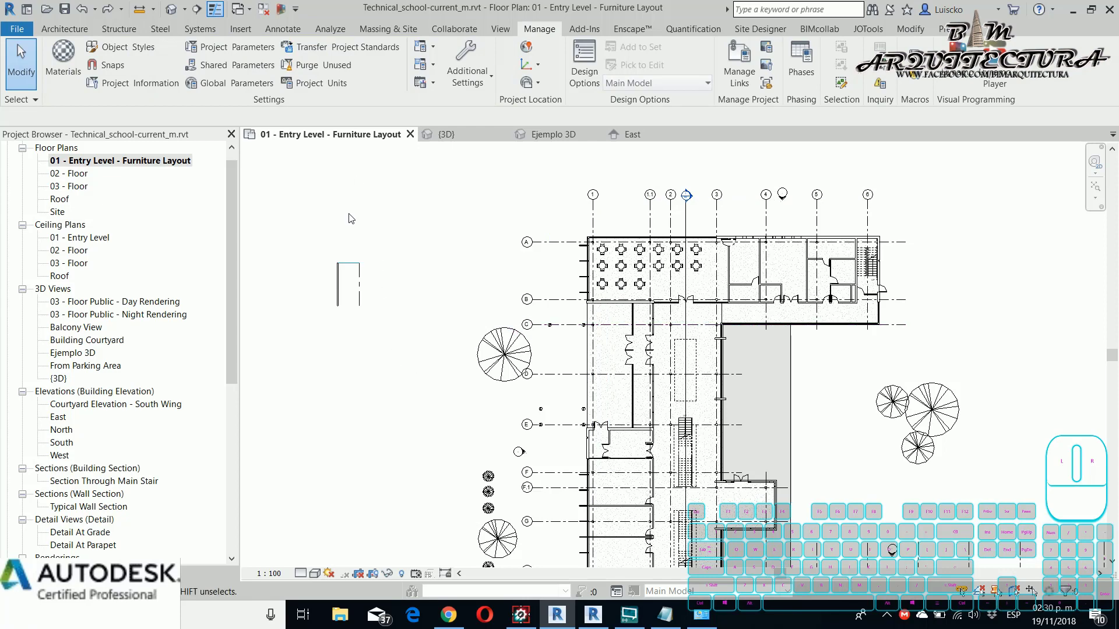
- Show the properties of the 01 - Entry Level - Furniture Layout floor plan and bring the south wing into view
key("ctrl+1")
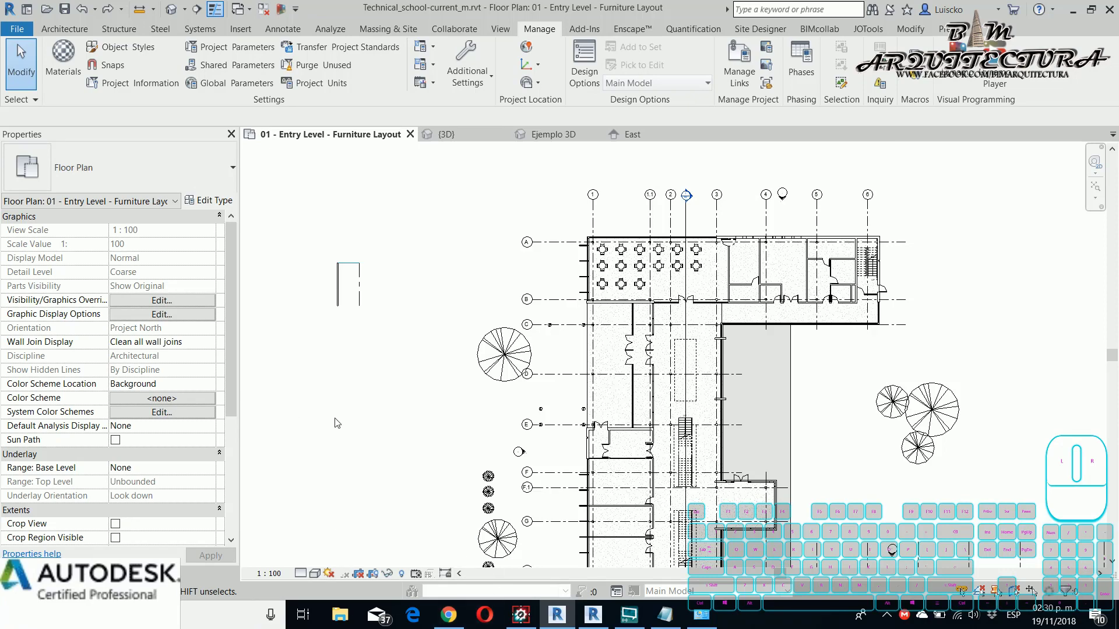
scroll(361, 381, "down", 1)
middle_click_drag(548, 381, 486, 305)
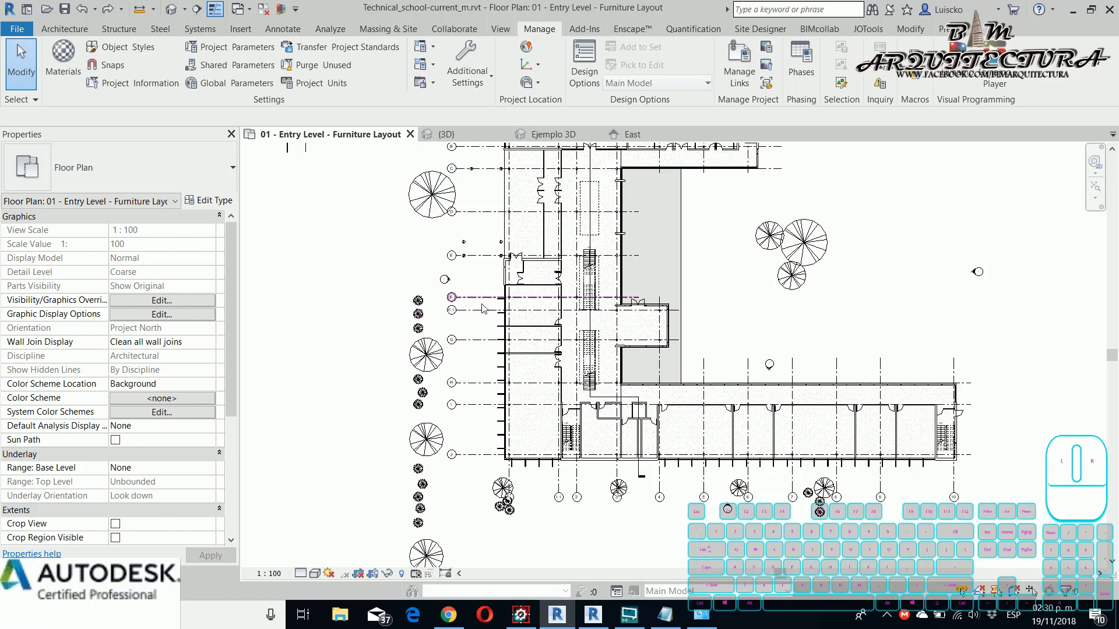